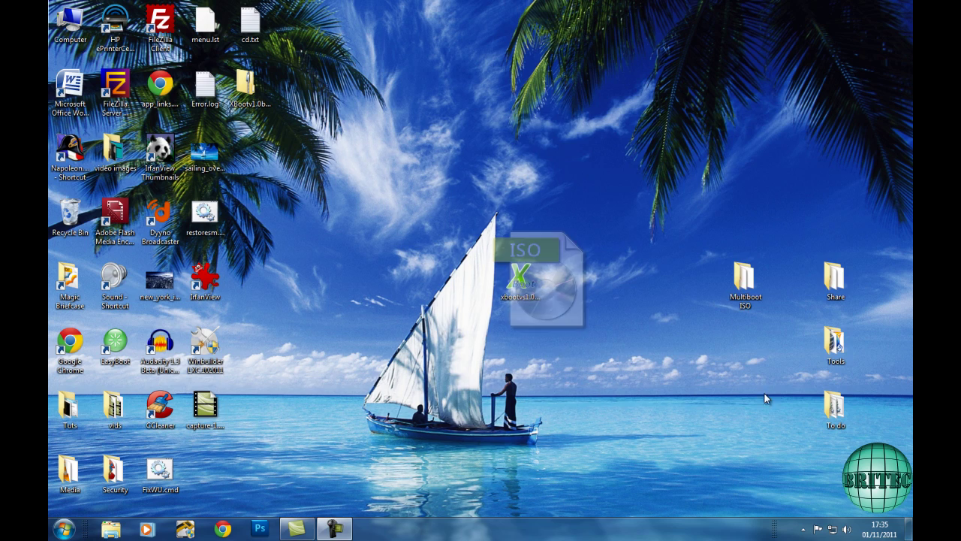
Review the 13 ISOs in the Multiboot ISO folder, close it, and launch xbootvs1.0beta14.exe.
double_click(739, 282)
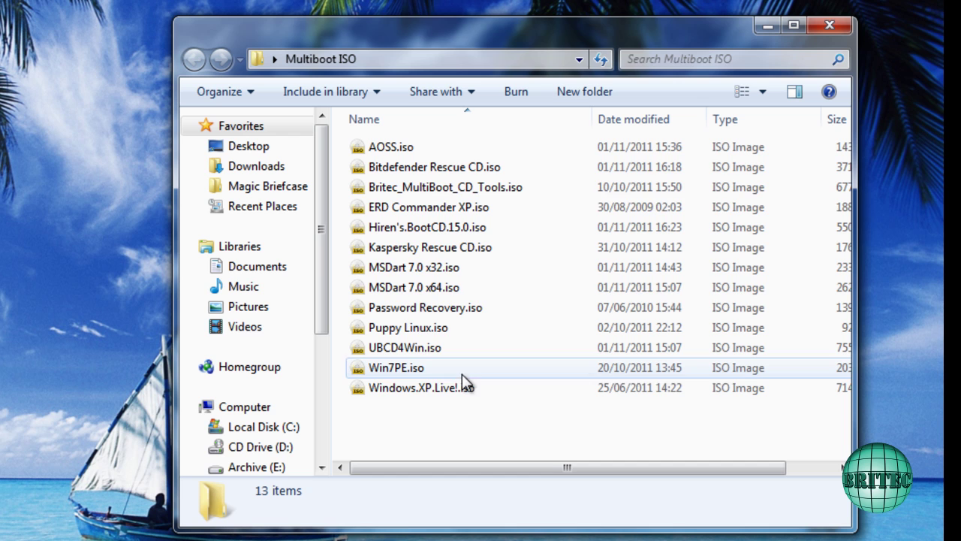
click(829, 25)
double_click(310, 300)
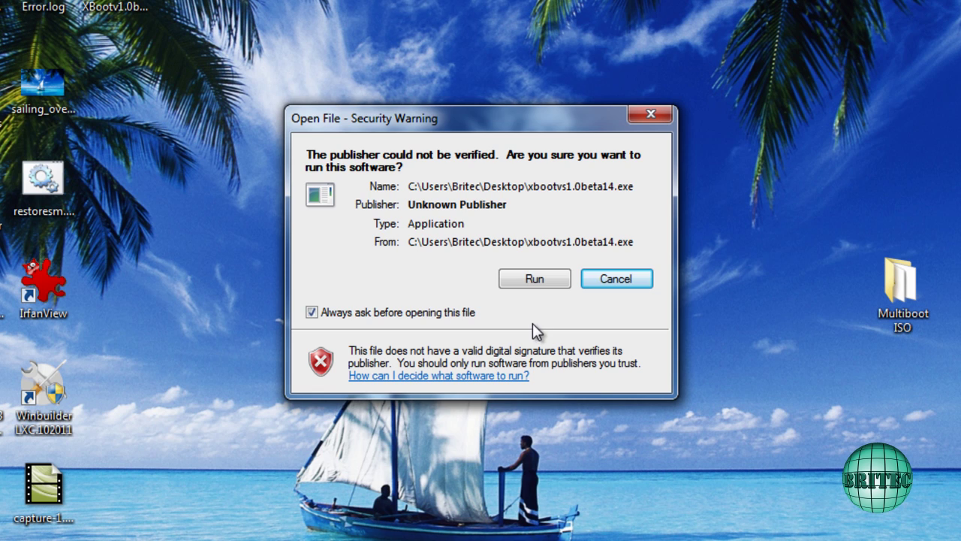
Let XBoot v1.0 beta14 run, look over its QEMU and Edit MultiBoot USB tabs, and return to the empty ISO list.
click(514, 282)
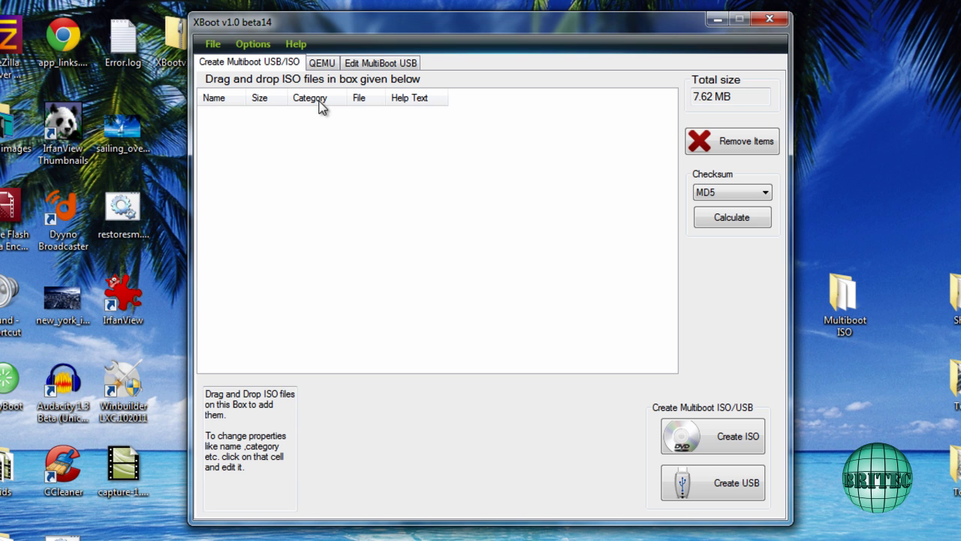
click(327, 67)
click(366, 67)
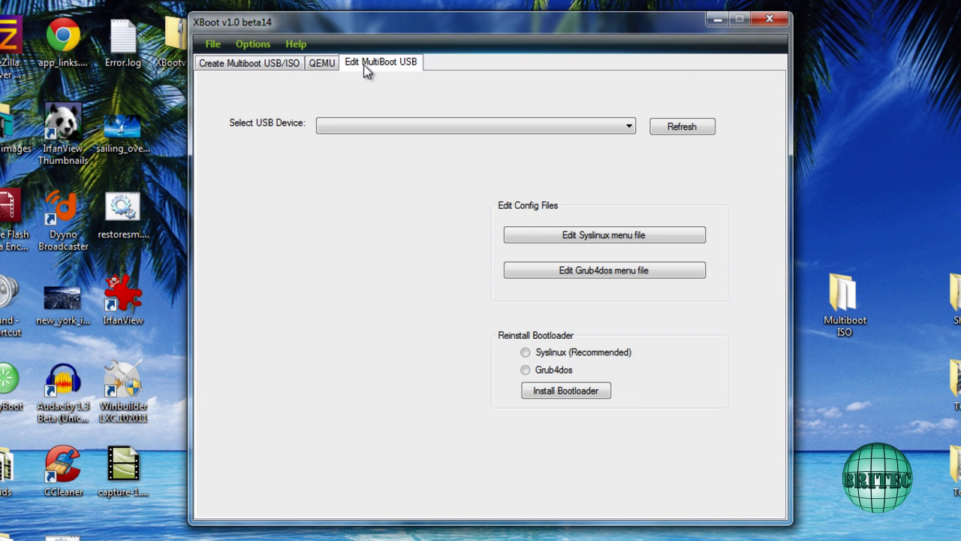
click(321, 66)
click(248, 66)
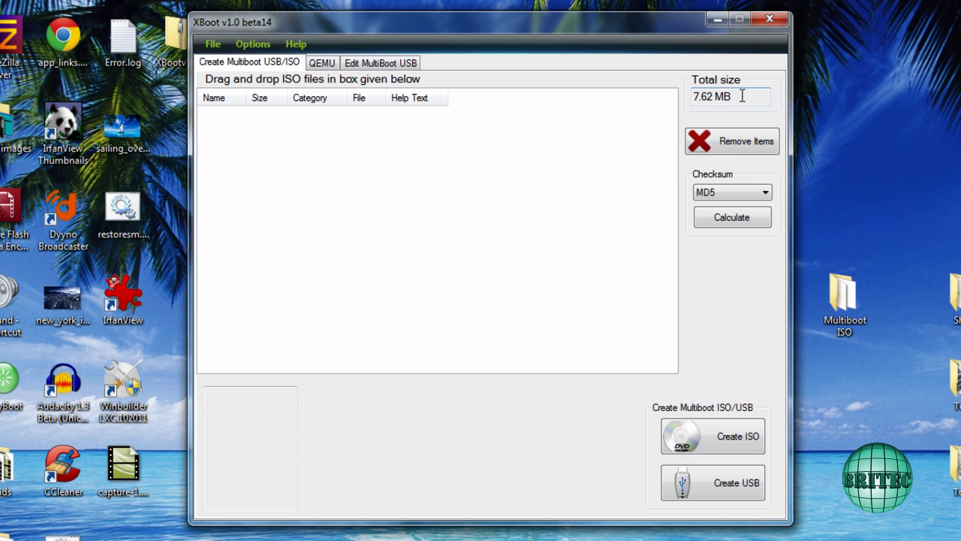
drag(740, 95, 675, 96)
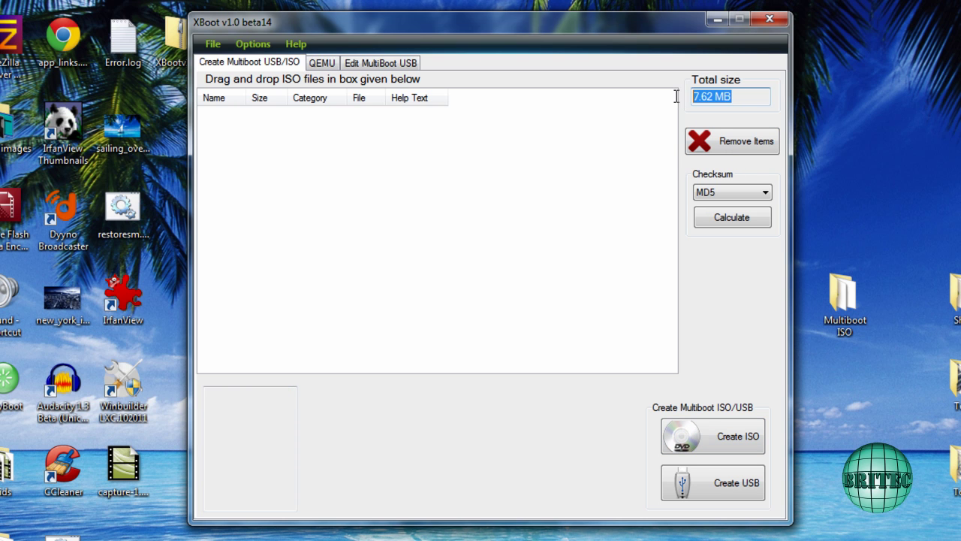
click(741, 96)
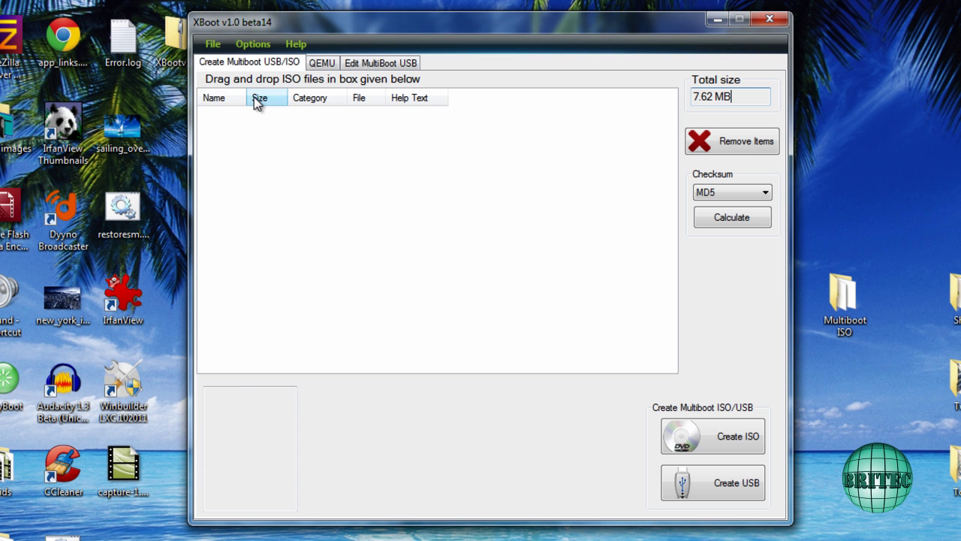
click(211, 46)
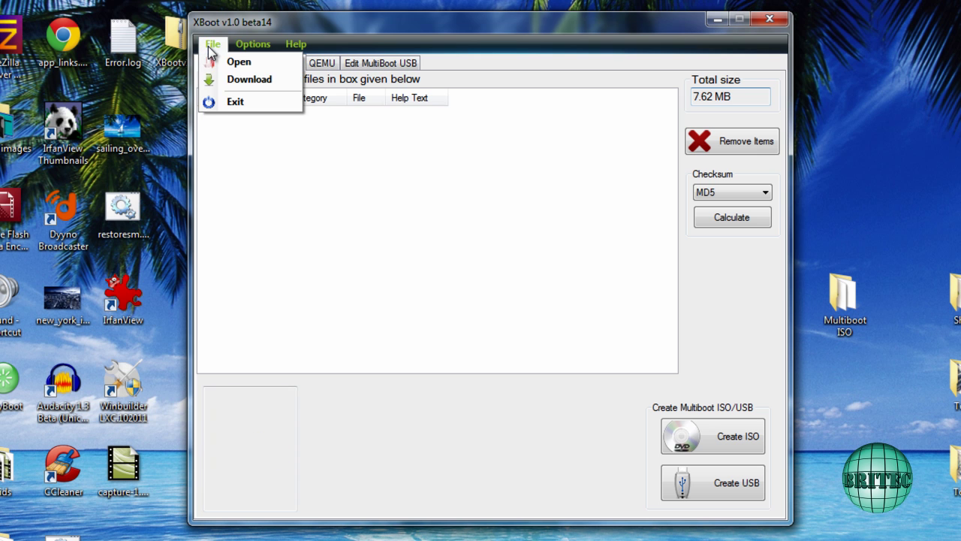
click(242, 79)
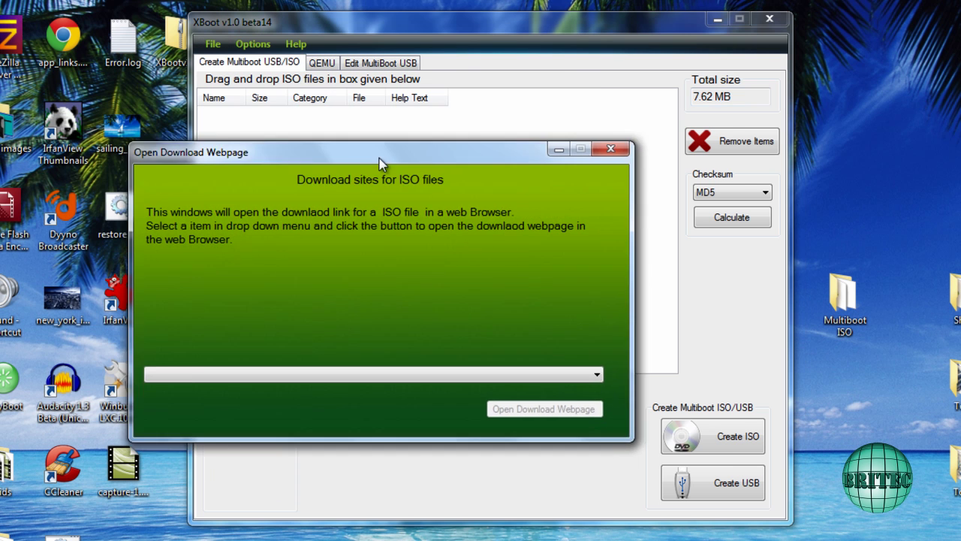
drag(378, 158, 465, 142)
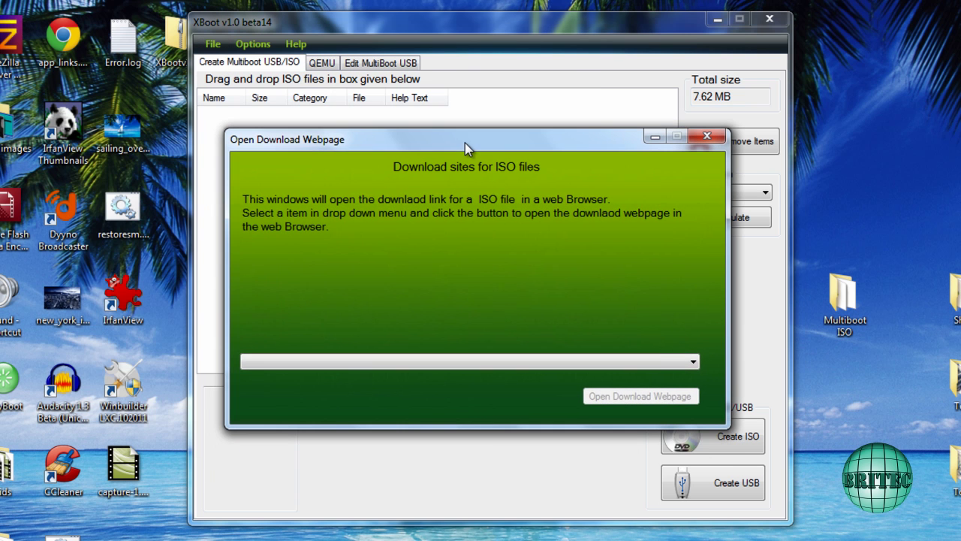
click(653, 361)
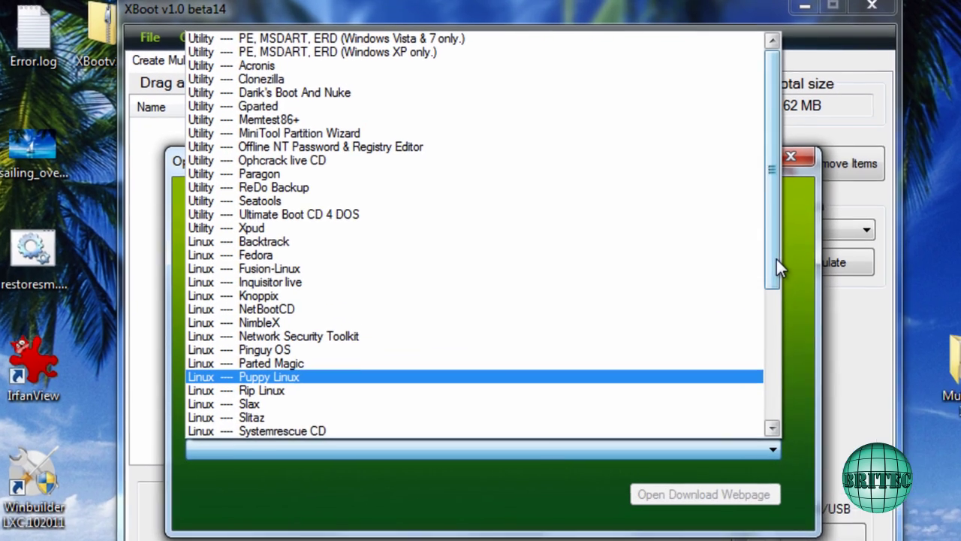
drag(776, 259, 769, 381)
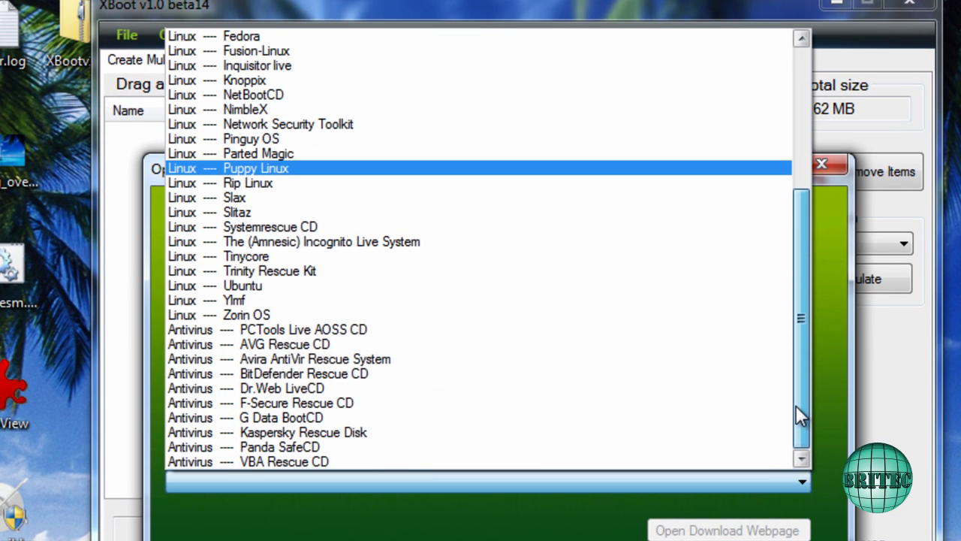
mouse_move(794, 423)
mouse_down()
mouse_move(810, 230)
mouse_move(796, 407)
mouse_up()
drag(798, 422, 806, 275)
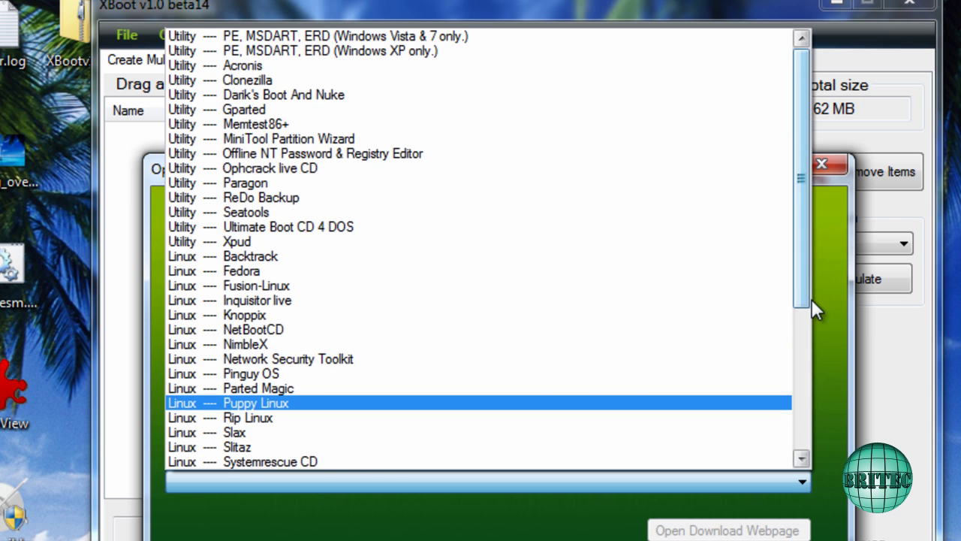
click(826, 323)
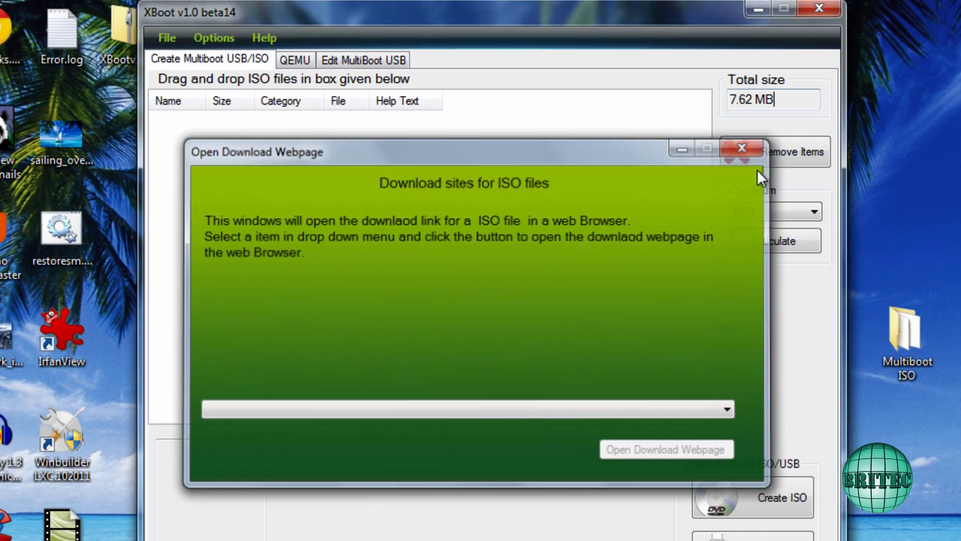
click(821, 164)
drag(486, 21, 249, 34)
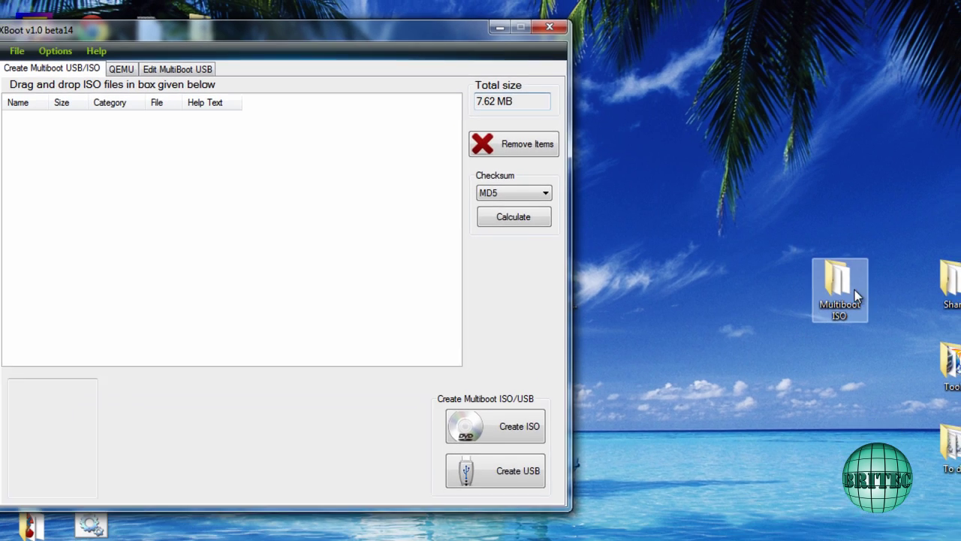
Drag AOSS.iso, Bitdefender Rescue CD.iso and Britec_MultiBoot_CD_Tools.iso from the Multiboot ISO folder into XBoot's list.
double_click(842, 296)
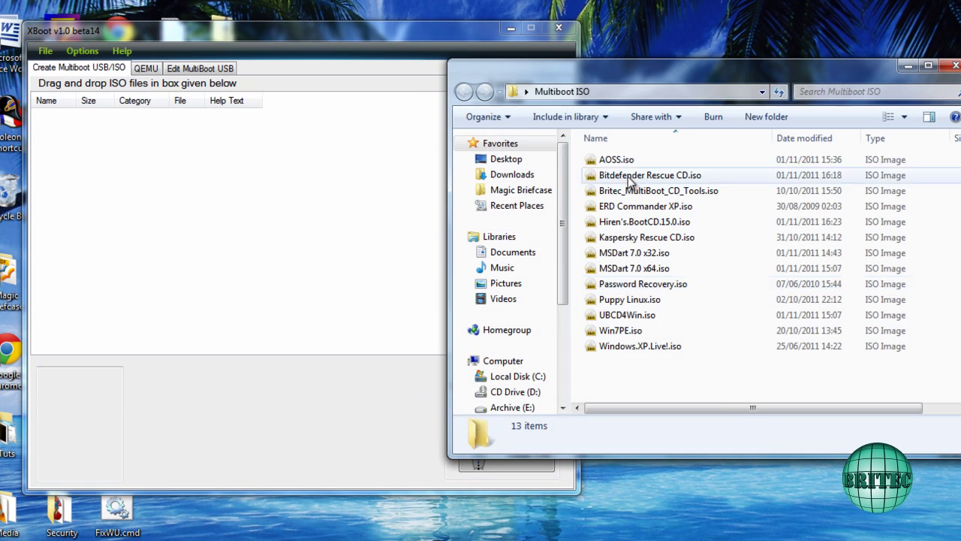
drag(596, 78, 682, 84)
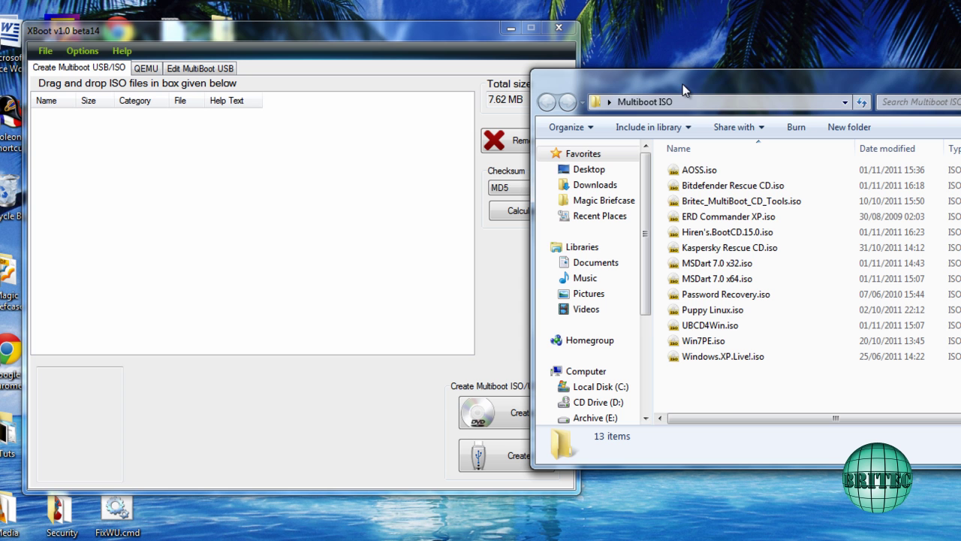
click(687, 170)
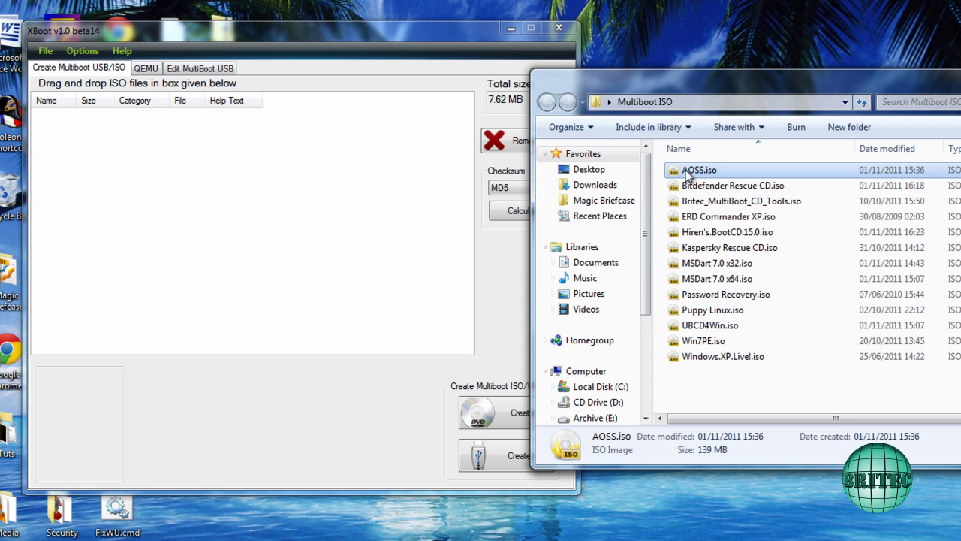
drag(685, 170, 232, 165)
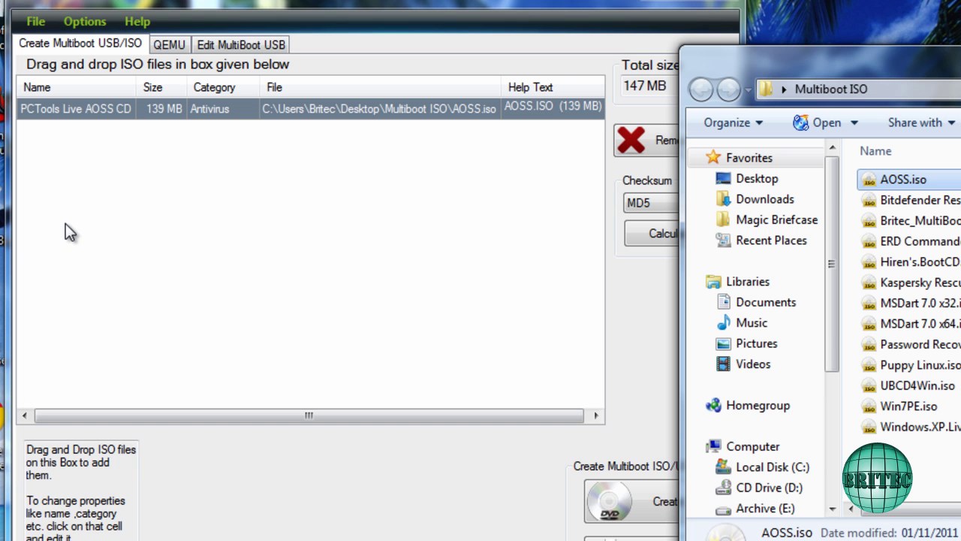
click(910, 201)
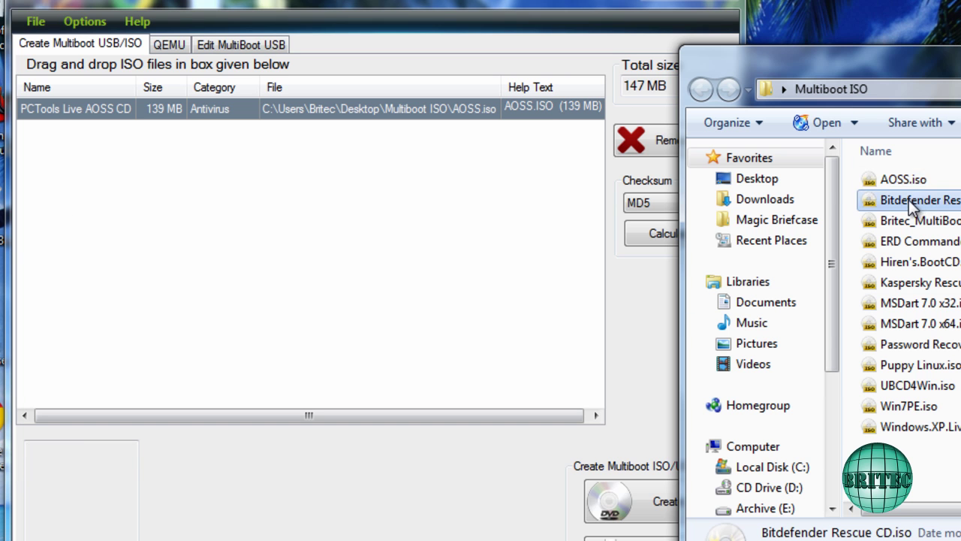
drag(908, 199, 248, 192)
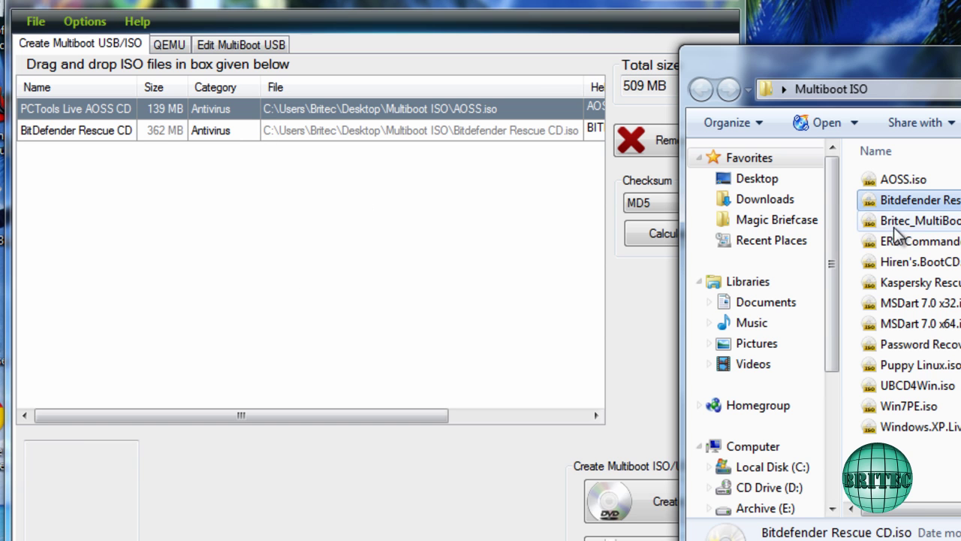
drag(871, 220, 214, 218)
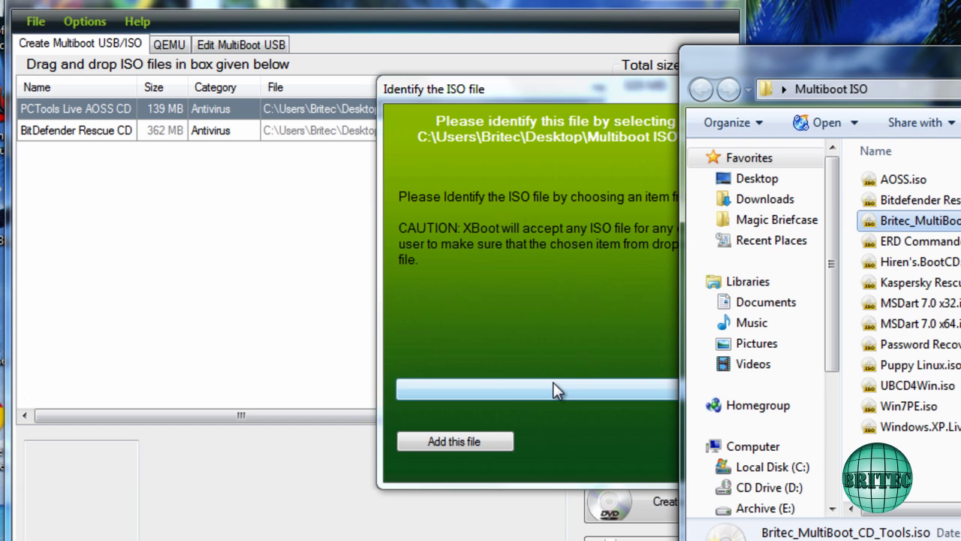
Identify Britec_MultiBoot_CD_Tools.iso as a Grub4dos ISO image emulation and add it.
click(552, 387)
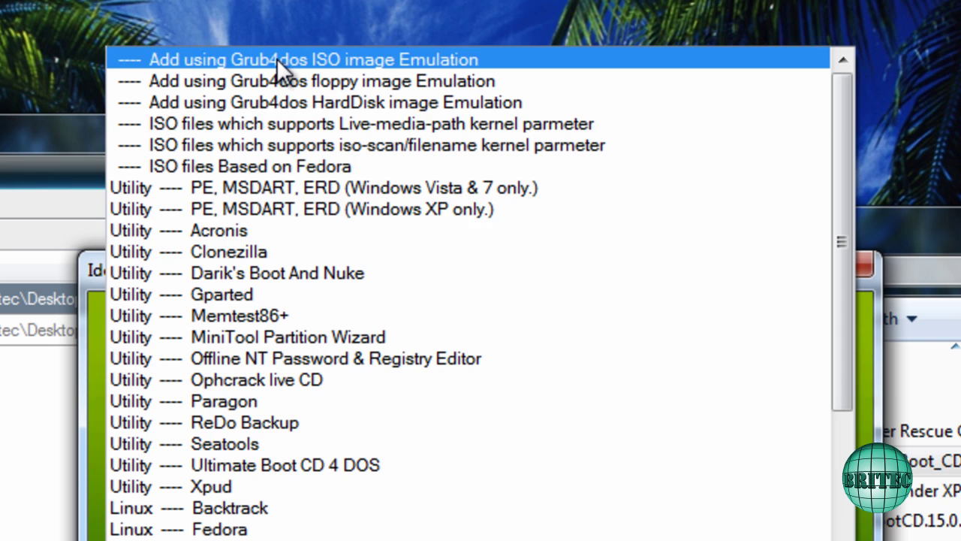
click(210, 62)
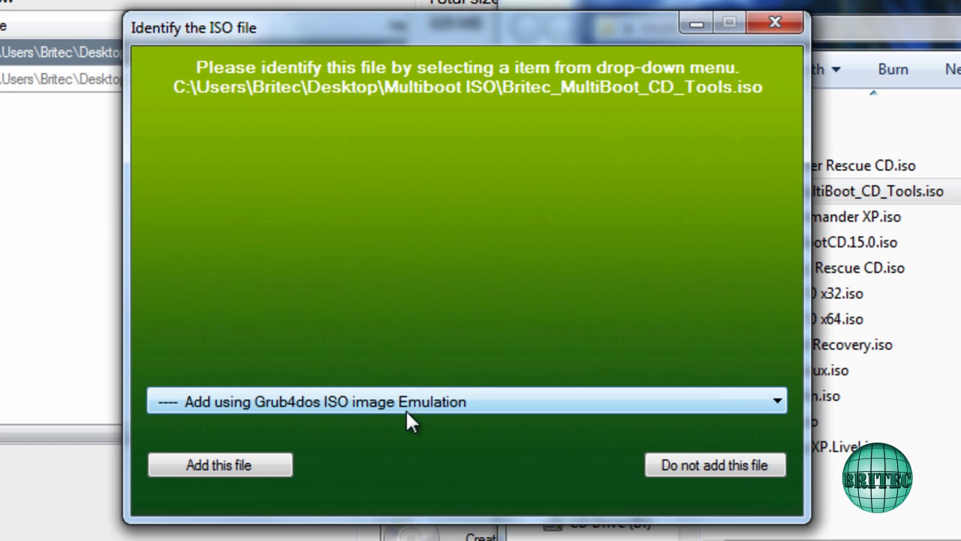
click(235, 465)
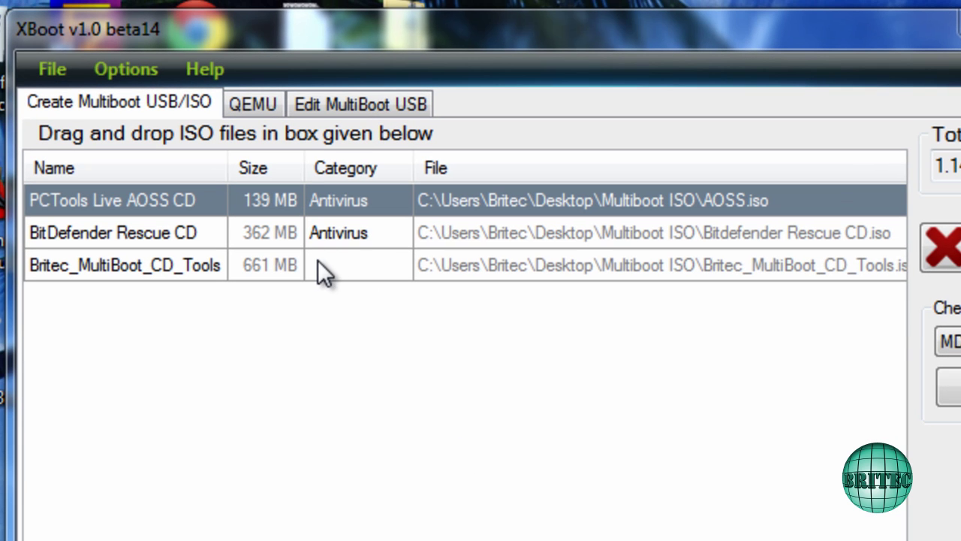
Set Britec_MultiBoot_CD_Tools' category to Rescue CD, correcting the 'Recoe CD' typo.
click(353, 263)
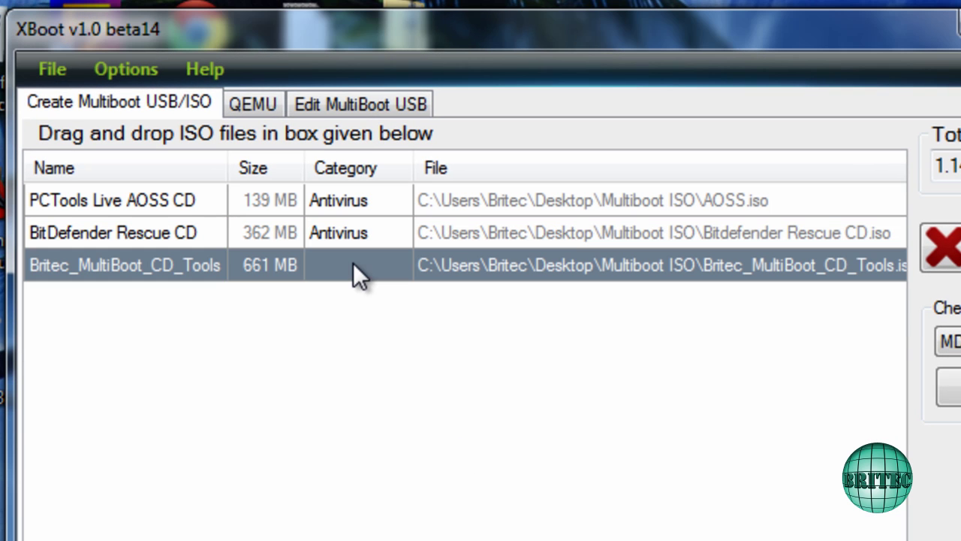
click(353, 262)
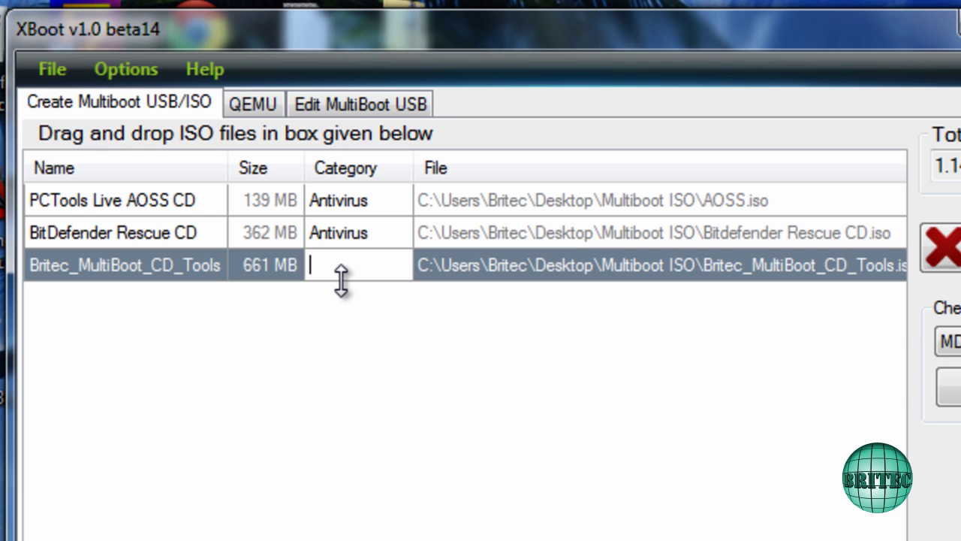
text(Reco)
text(e CD)
click(330, 265)
text(s)
click(377, 265)
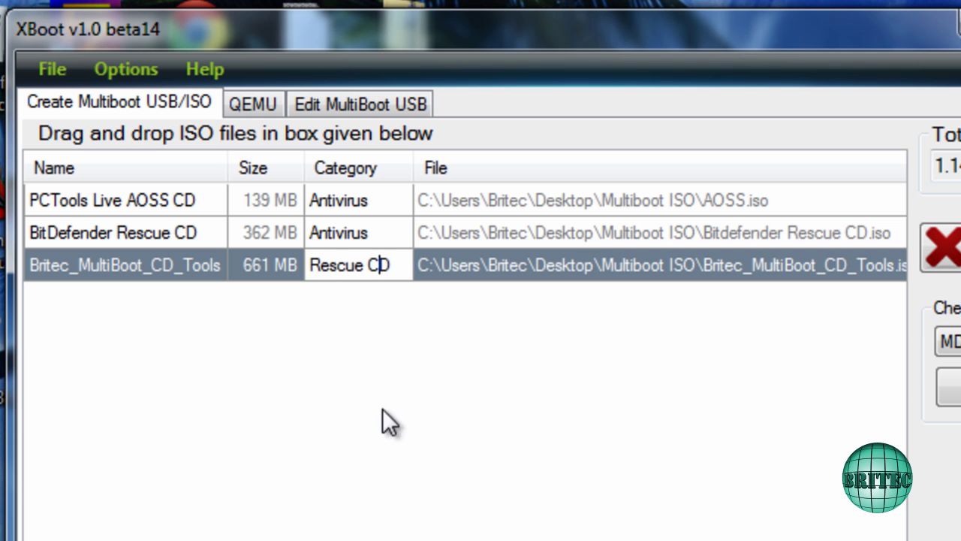
click(612, 270)
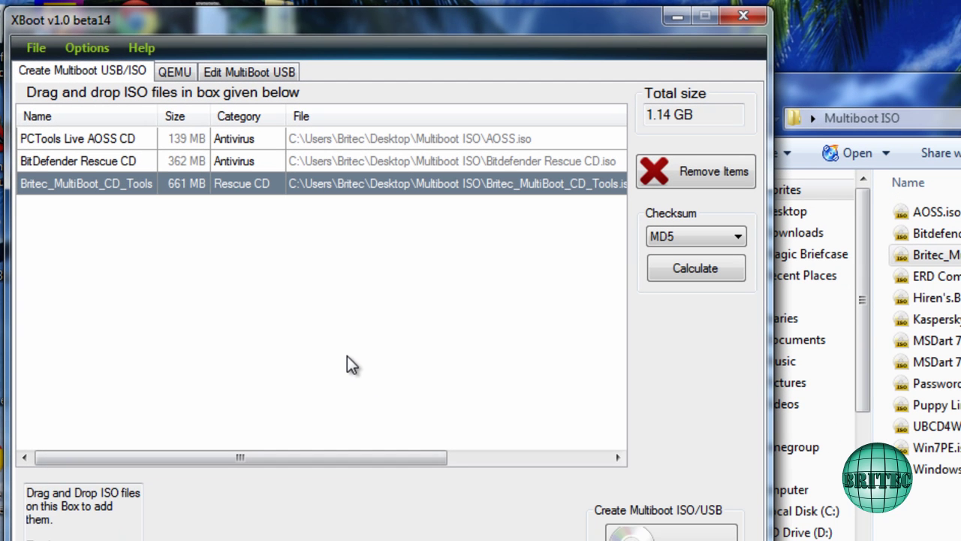
Add ERD Commander XP.iso to the list using Grub4dos ISO image emulation.
click(931, 276)
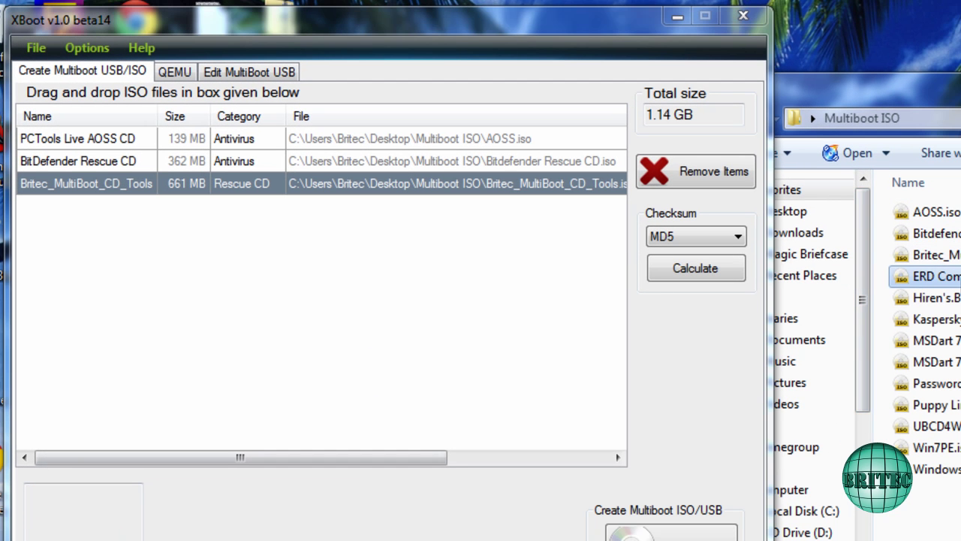
drag(931, 275, 224, 270)
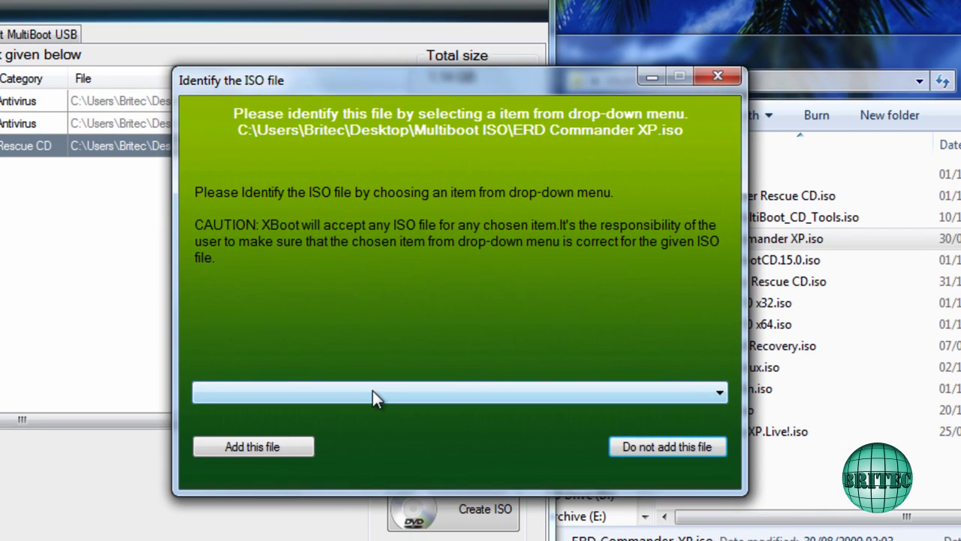
click(559, 418)
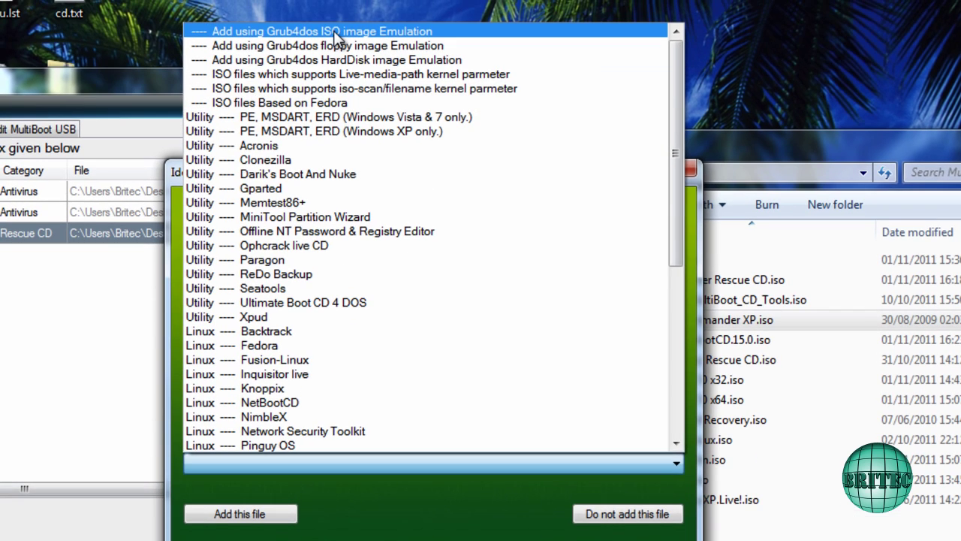
click(334, 32)
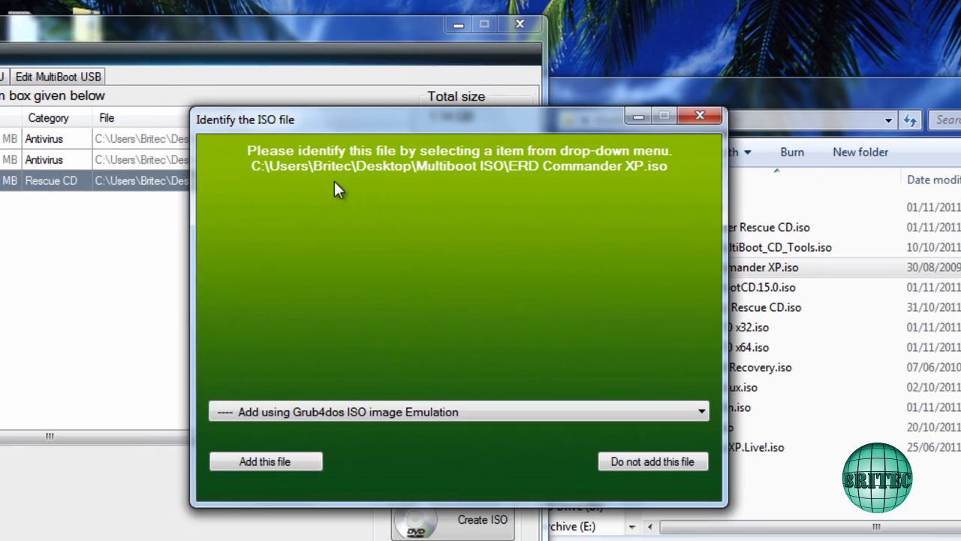
click(277, 437)
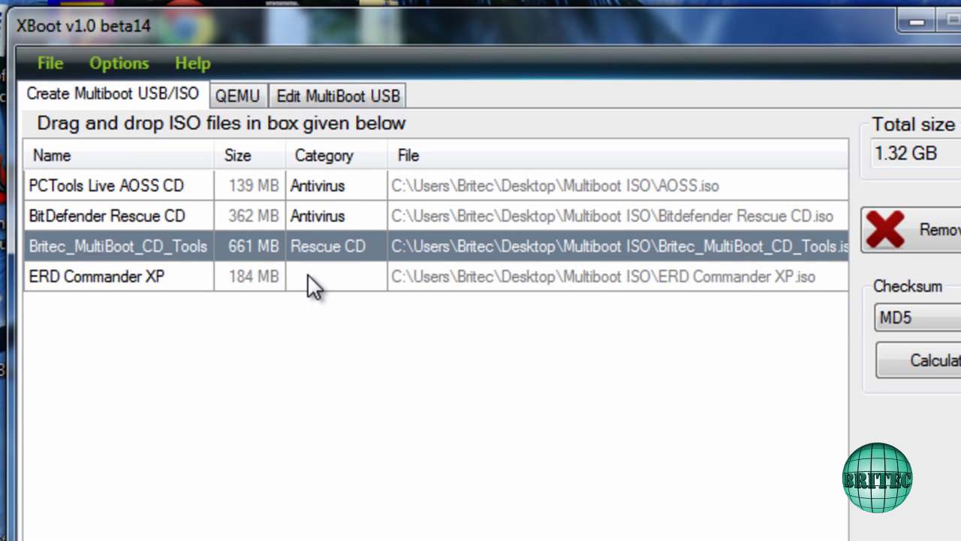
Set ERD Commander XP's category to Recovery, then drag Hiren's.BootCD.15.0.iso into the list.
click(307, 274)
click(307, 273)
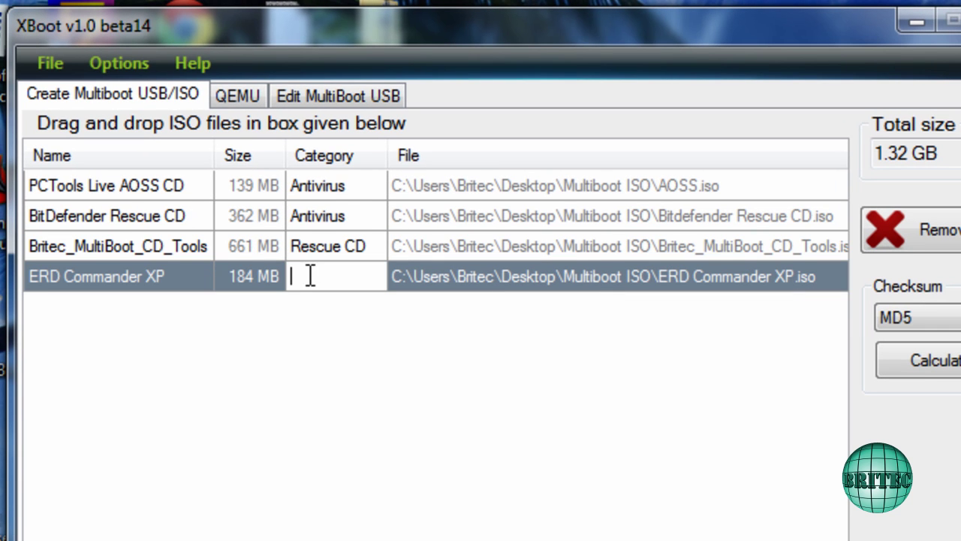
text(Recovery)
click(677, 275)
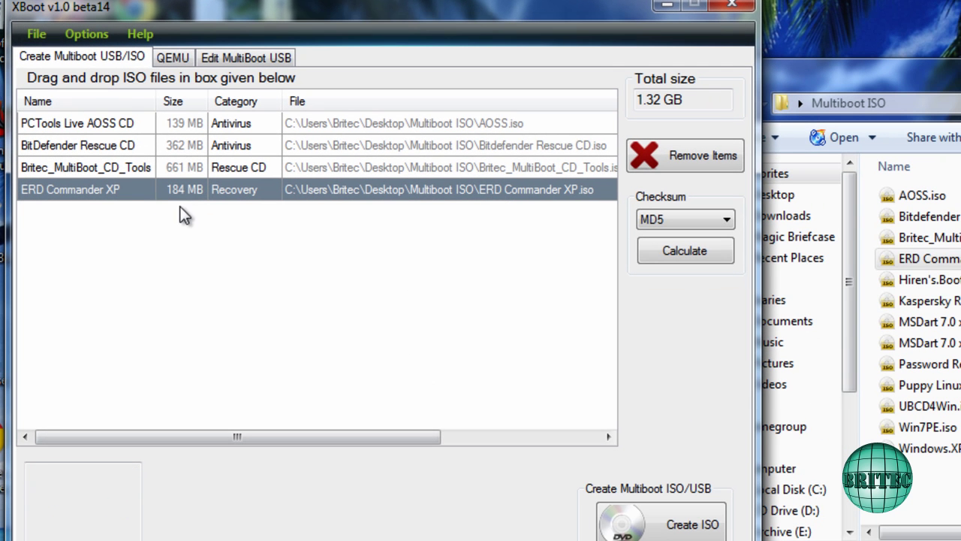
click(943, 283)
drag(943, 283, 400, 267)
Add Hiren's.BootCD.15.0 via Grub4dos ISO image emulation and set its category to Rescue CD.
click(601, 411)
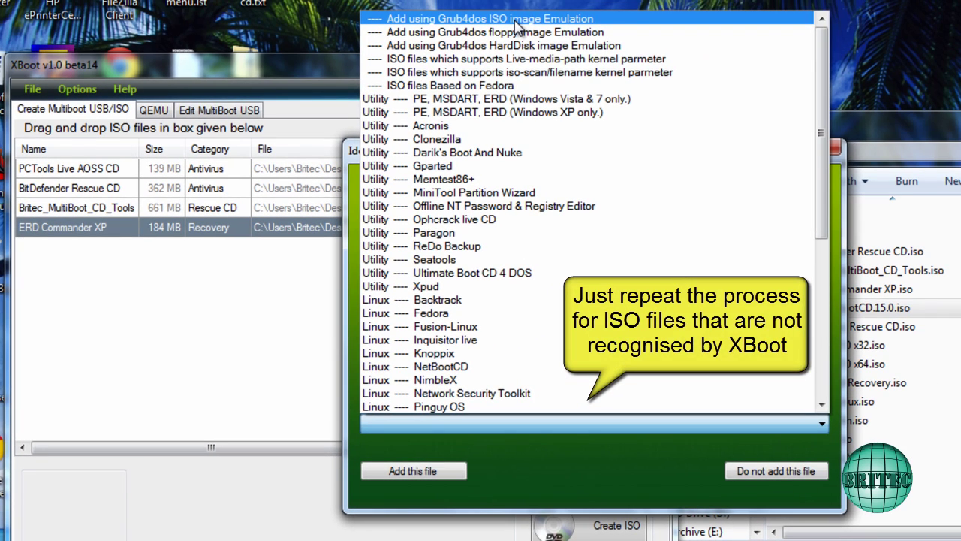
click(516, 21)
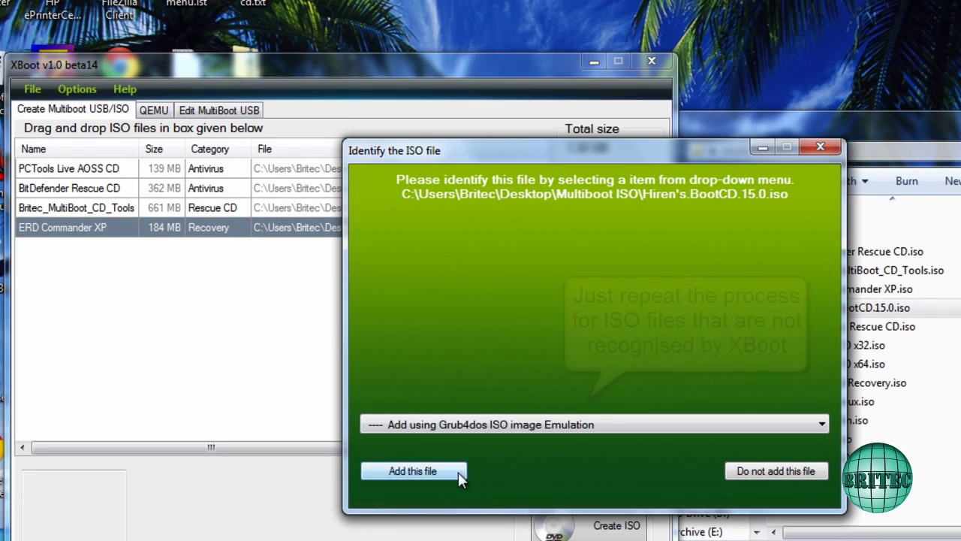
click(418, 476)
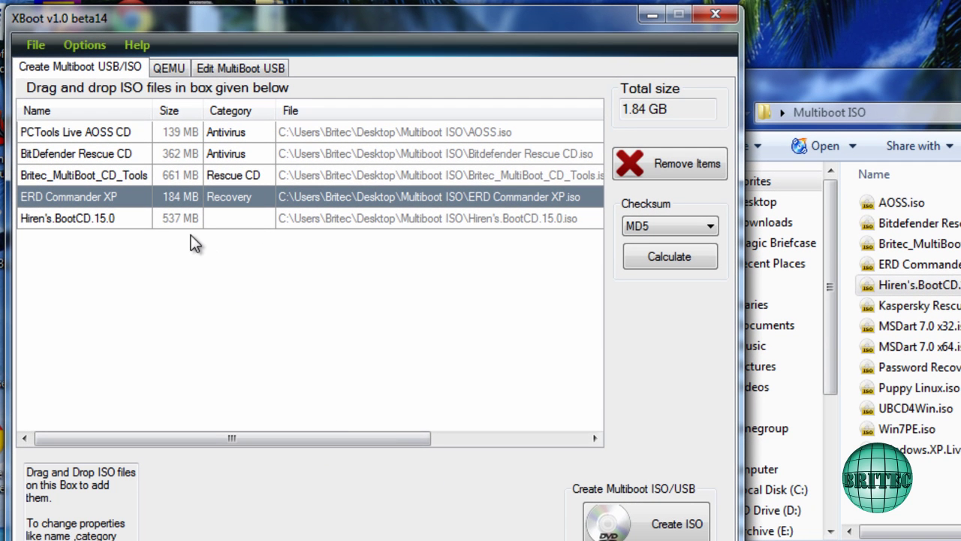
click(213, 234)
click(224, 217)
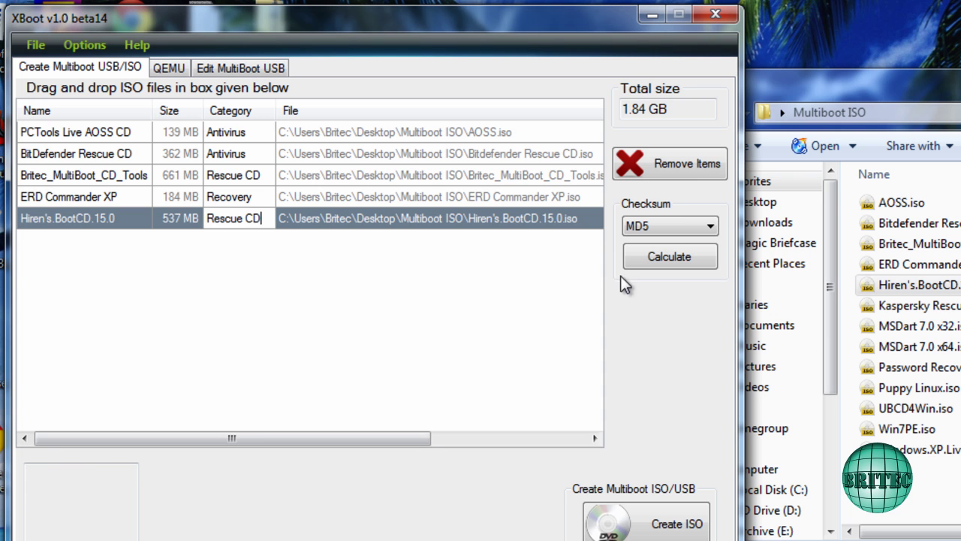
click(552, 221)
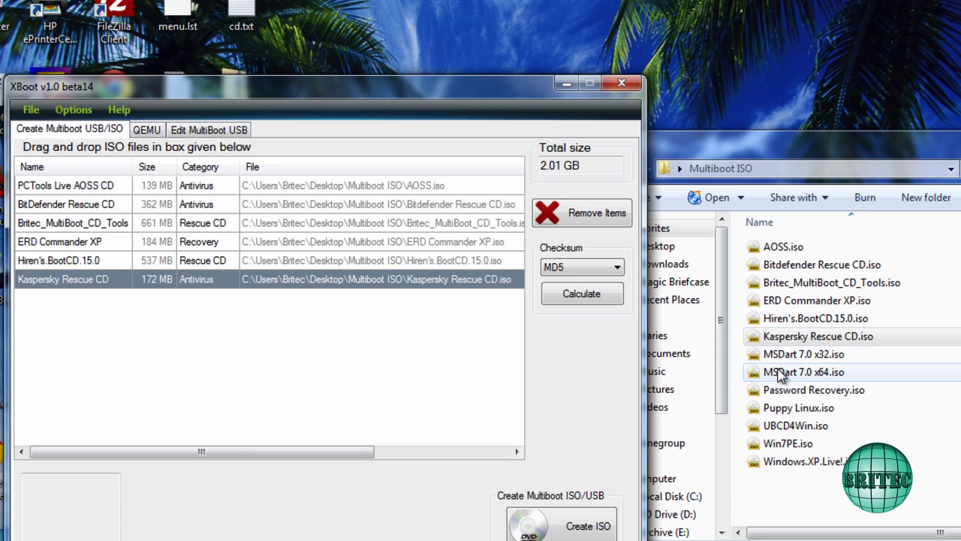
Add MSDart 7.0 x32.iso to the list using Grub4dos ISO image emulation.
drag(871, 327, 871, 333)
drag(757, 361, 221, 343)
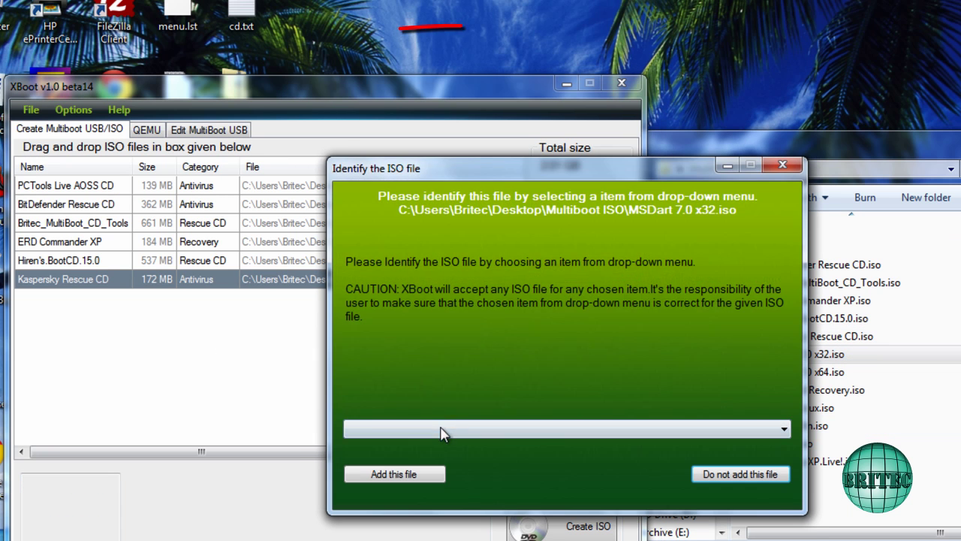
click(444, 428)
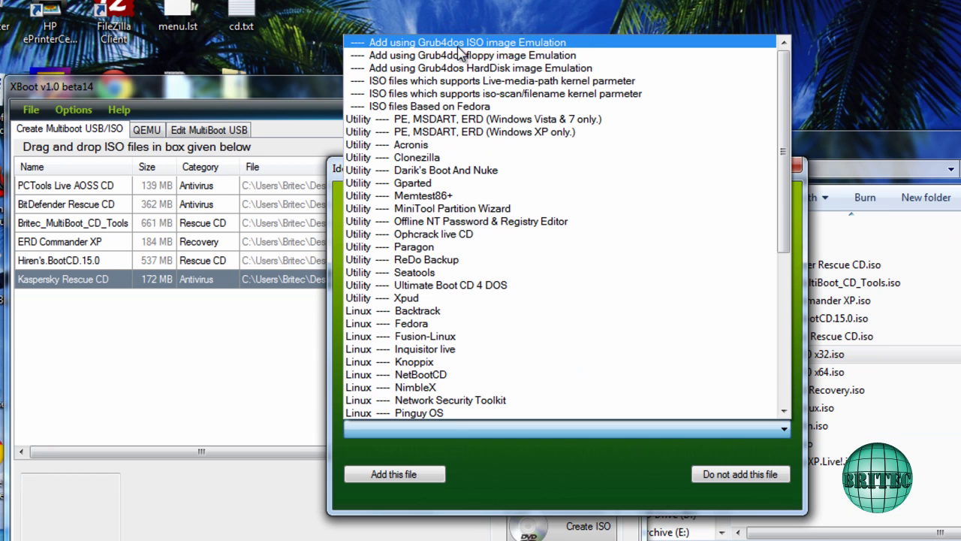
click(451, 44)
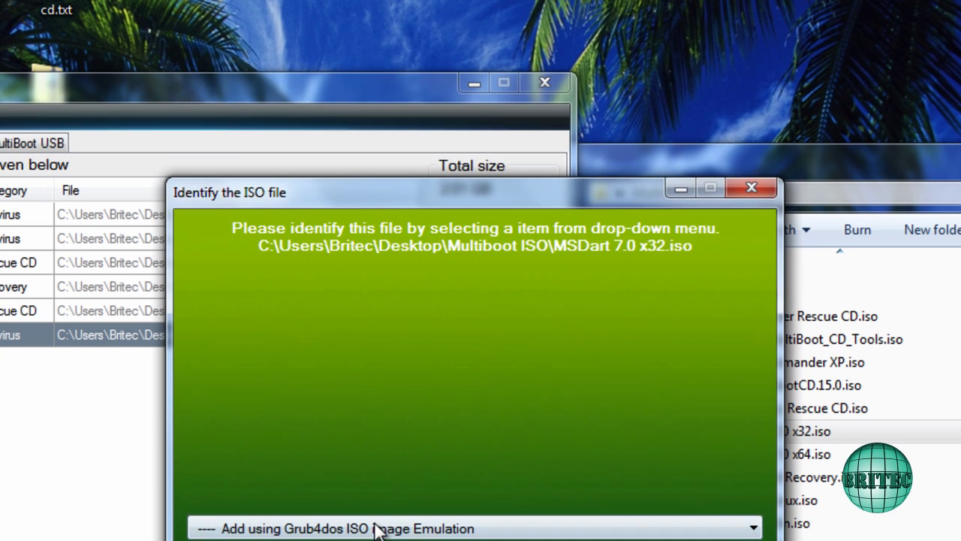
click(486, 431)
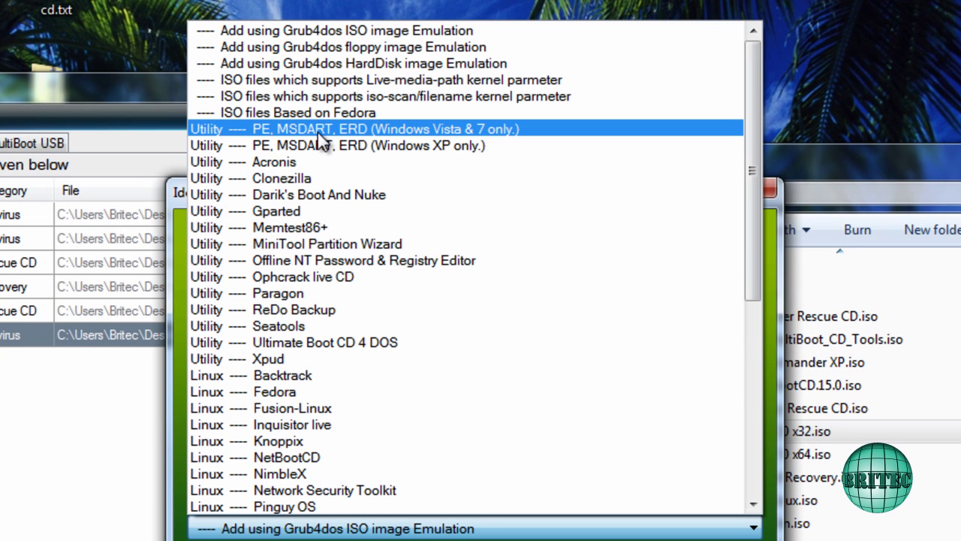
click(321, 32)
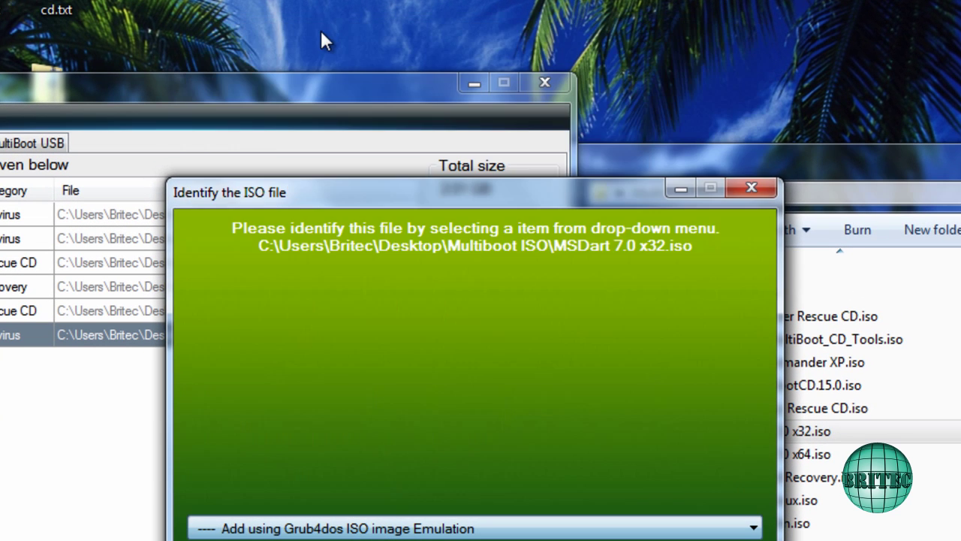
click(474, 540)
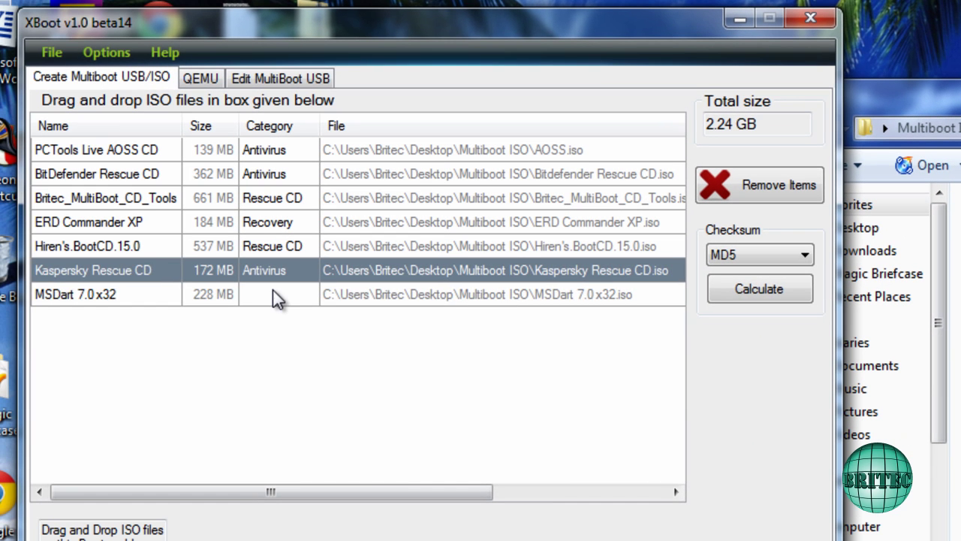
Set MSDart 7.0 x32's category to Recovery.
click(272, 290)
click(272, 290)
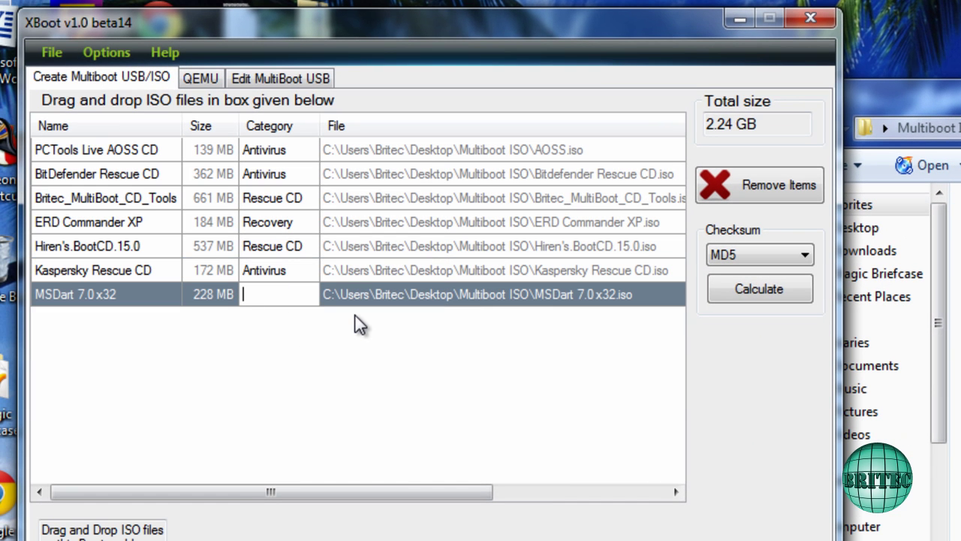
text(Recovery)
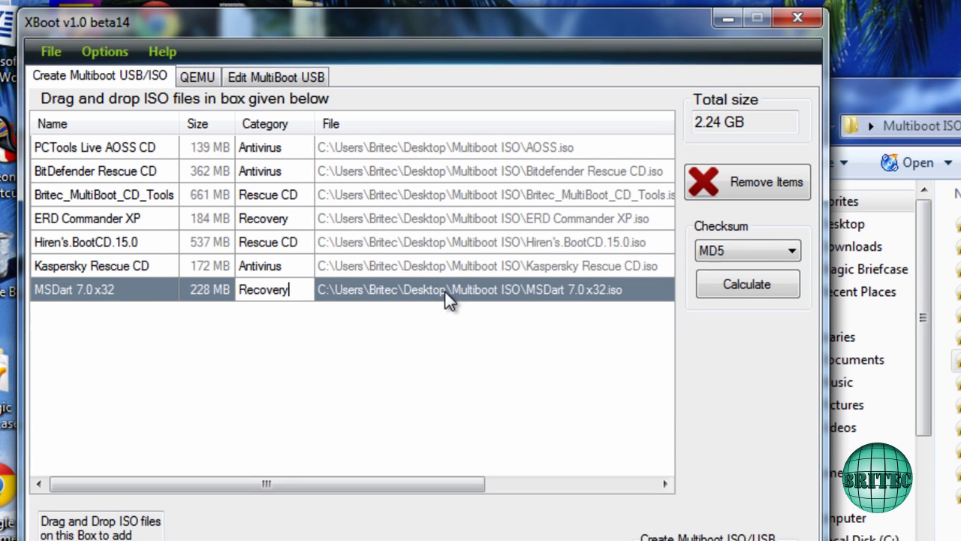
click(436, 291)
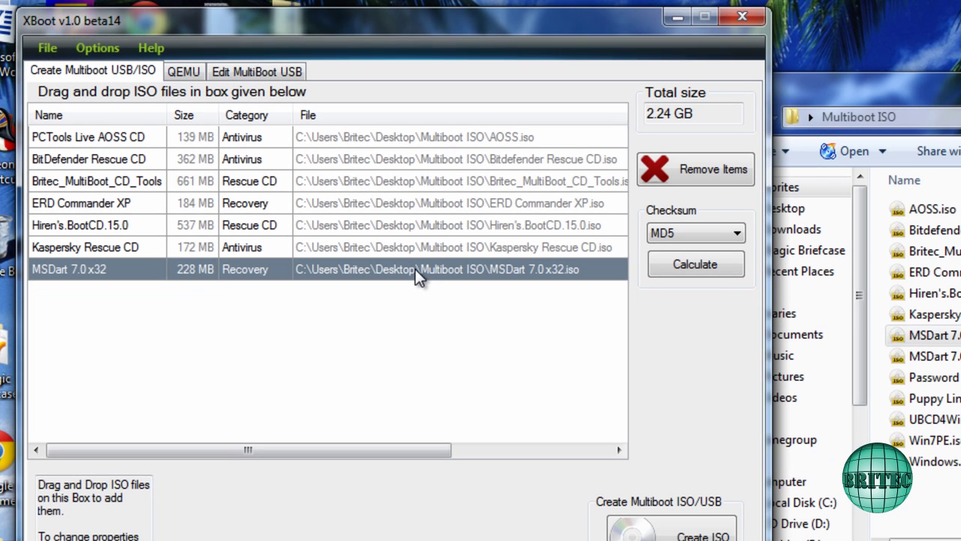
Add MSDart 7.0 x64.iso with Grub4dos ISO image emulation and categorise it as Recovery.
drag(920, 353, 198, 330)
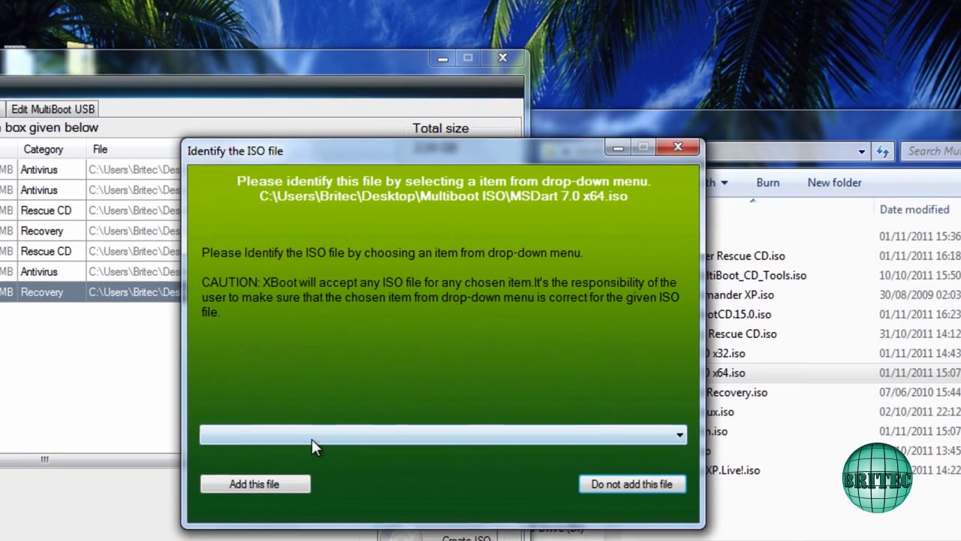
click(538, 420)
click(300, 14)
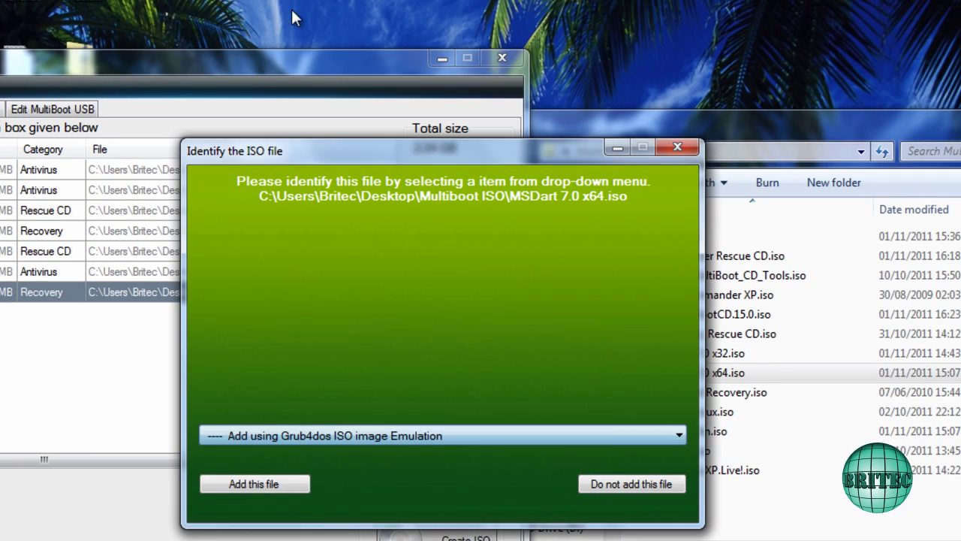
click(252, 481)
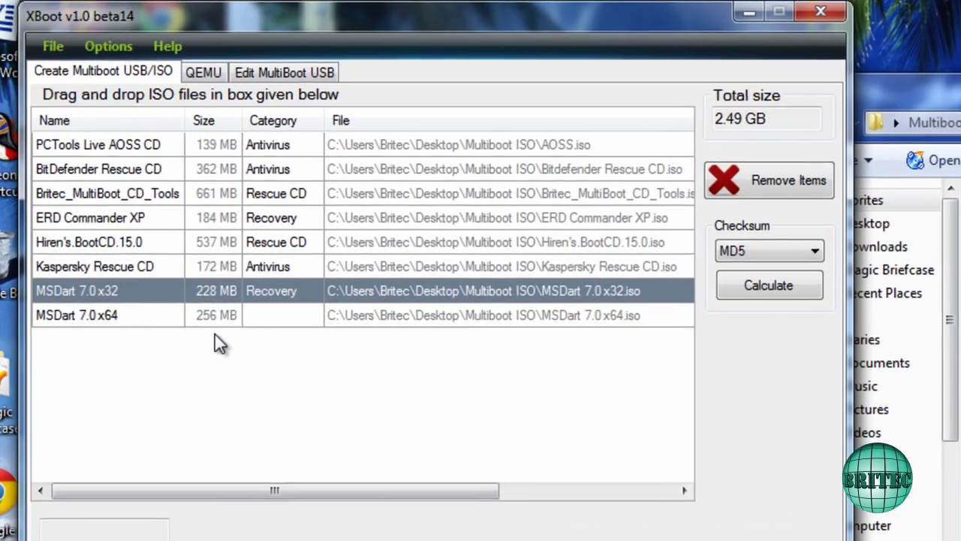
click(272, 313)
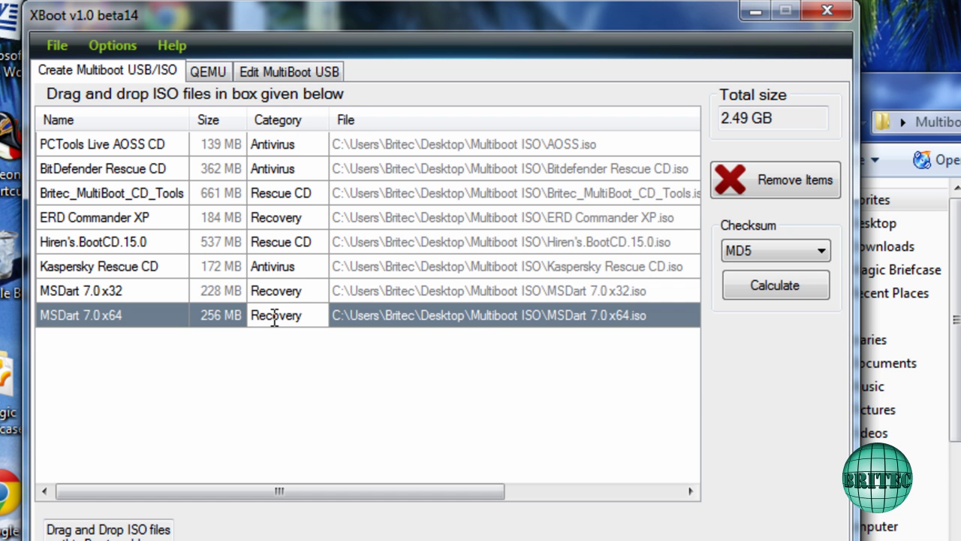
click(467, 310)
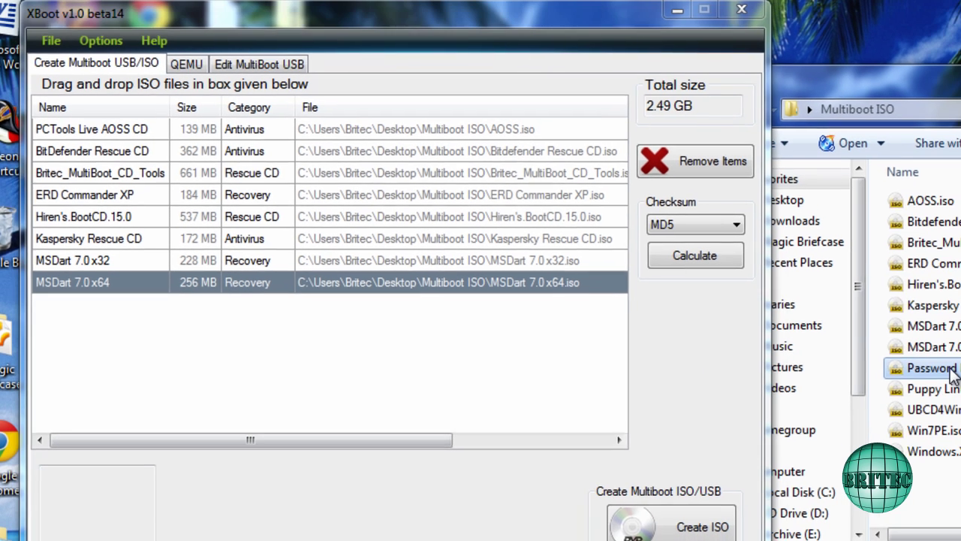
Add Password Recovery.iso with Grub4dos ISO image emulation and give it the category Recovery.
drag(960, 403, 271, 385)
drag(247, 347, 248, 348)
click(346, 436)
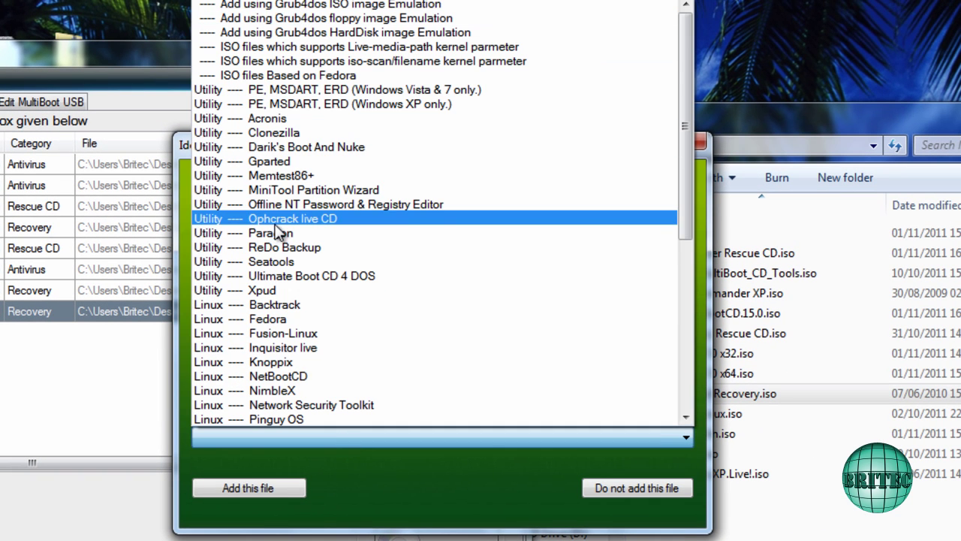
click(294, 5)
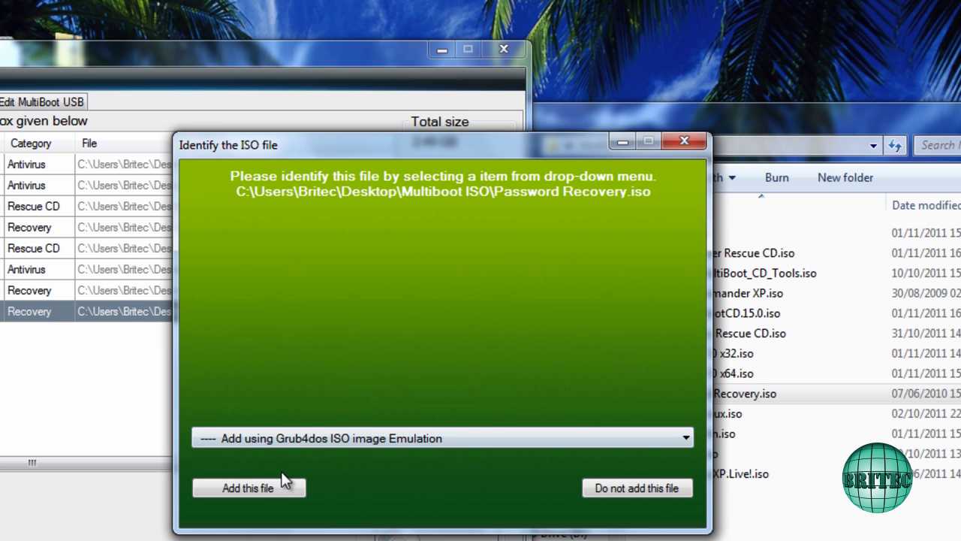
click(256, 488)
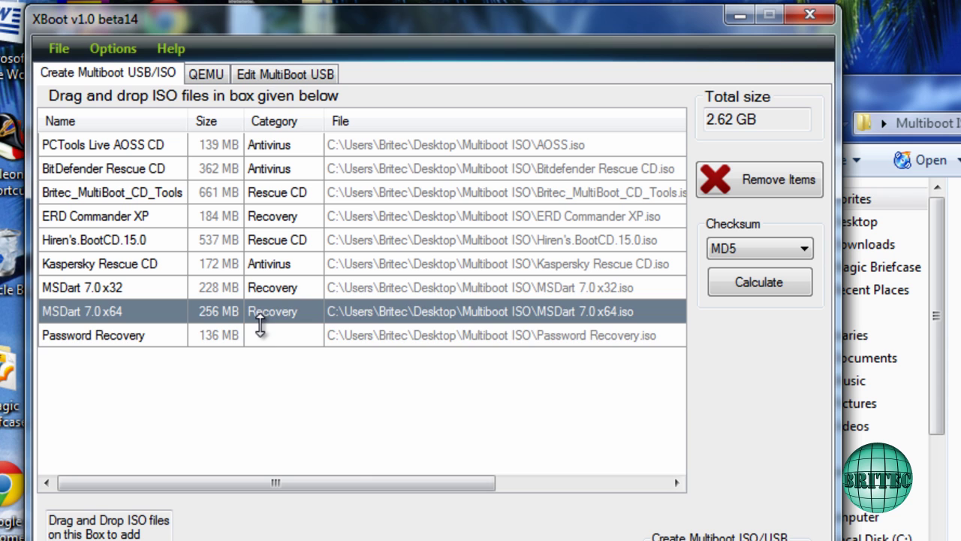
click(263, 335)
click(262, 333)
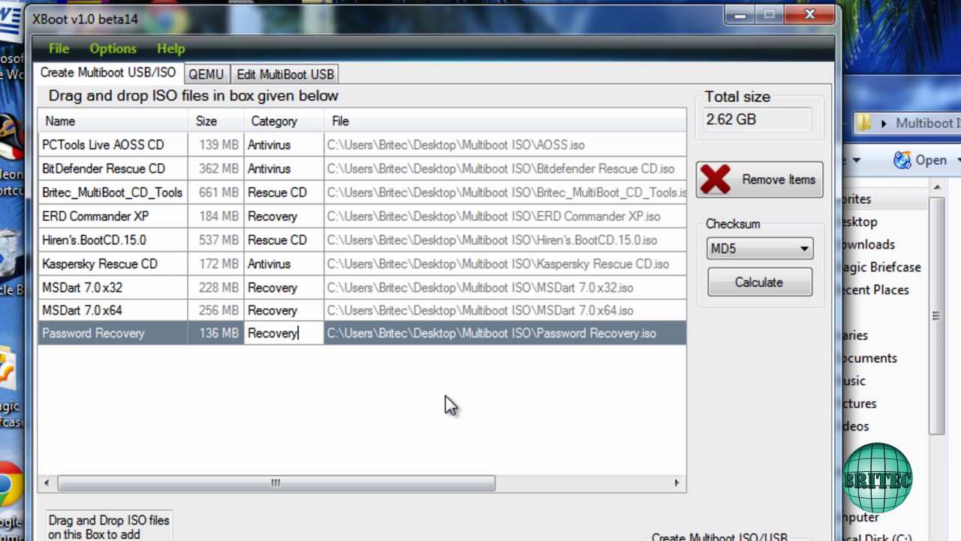
key(Return)
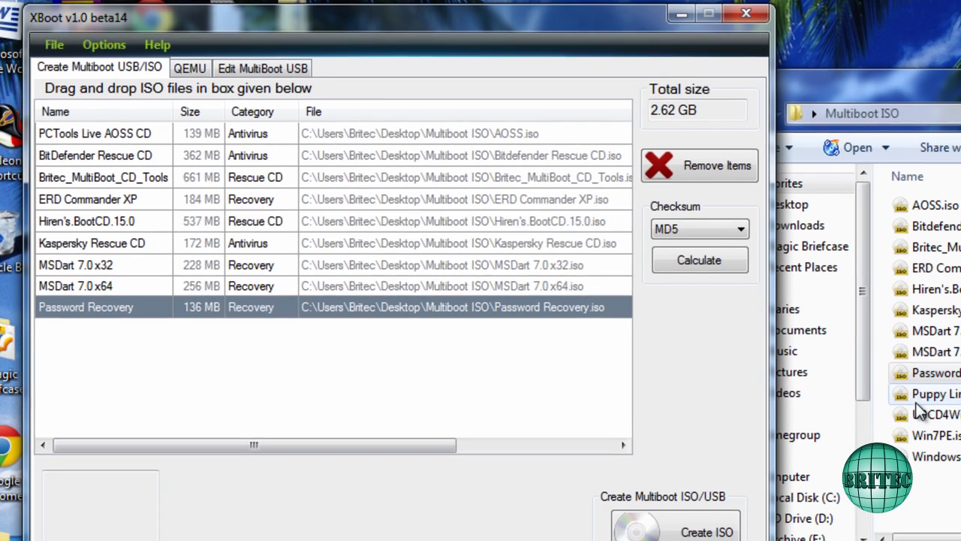
Add Puppy Linux.iso to the list, identified as Linux ---- Puppy Linux.
drag(948, 398, 251, 376)
click(497, 413)
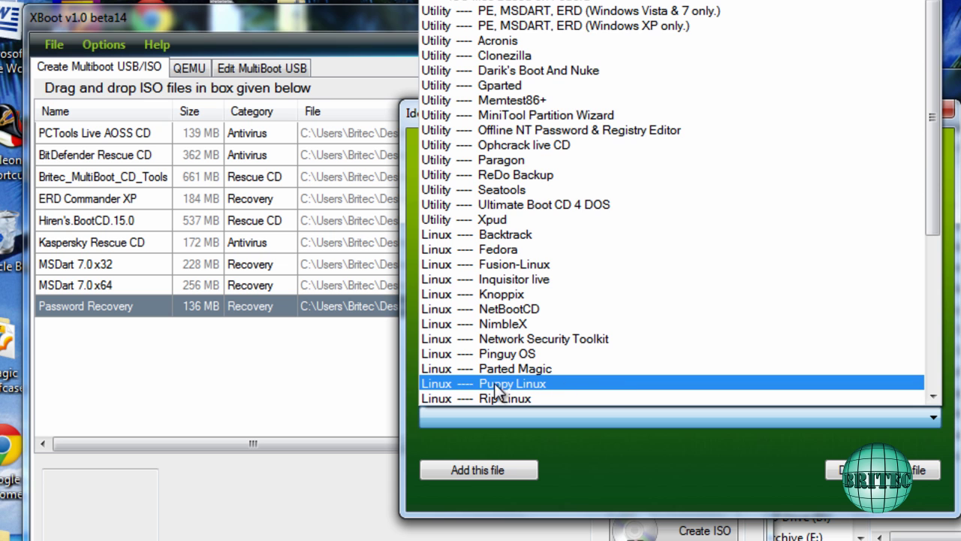
click(515, 386)
click(469, 471)
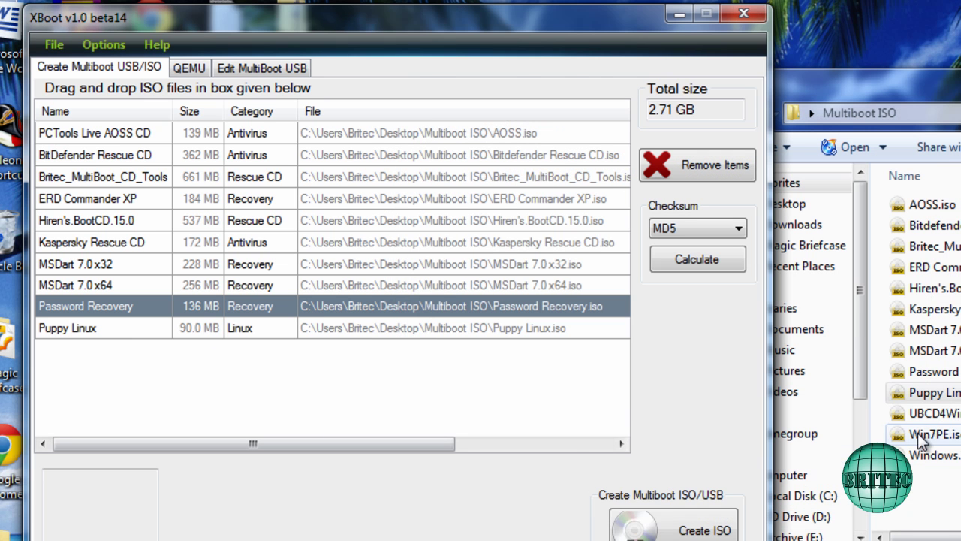
Add Win7PE.iso with Grub4dos ISO image emulation and set its category to Live CD.
click(921, 443)
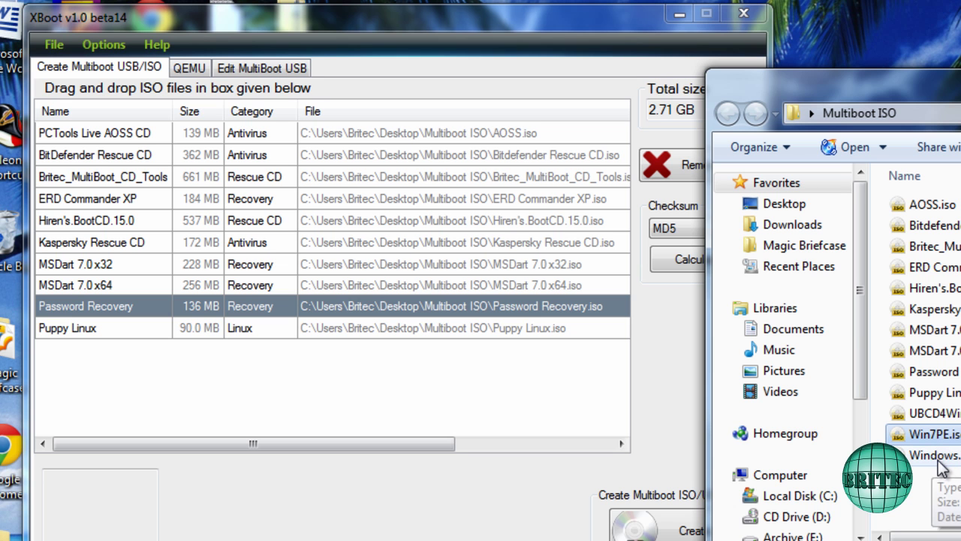
drag(924, 435, 274, 390)
click(508, 418)
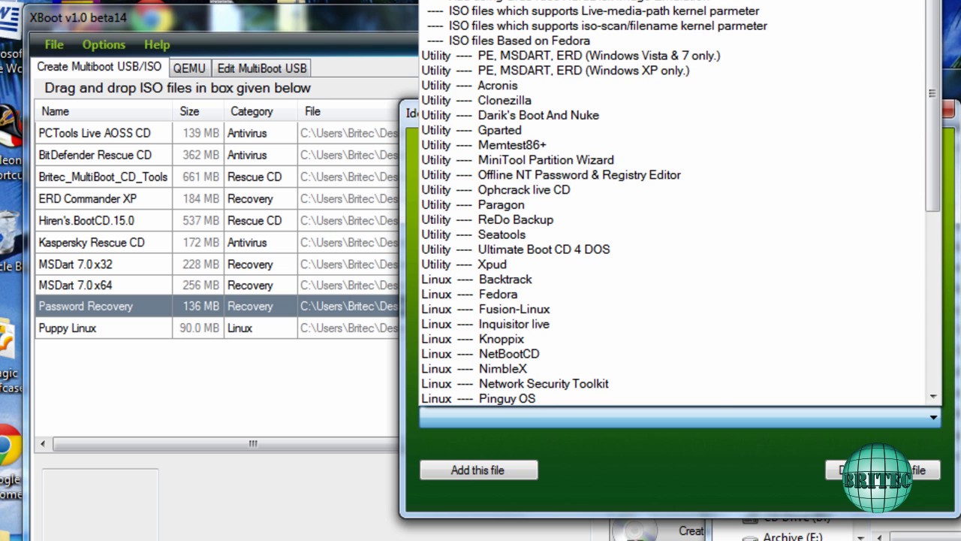
click(526, 2)
click(469, 471)
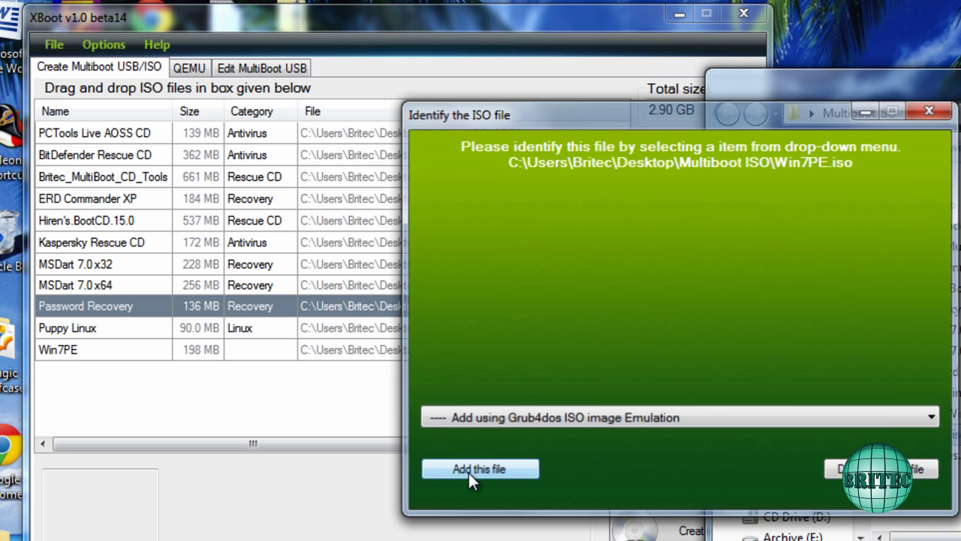
click(253, 346)
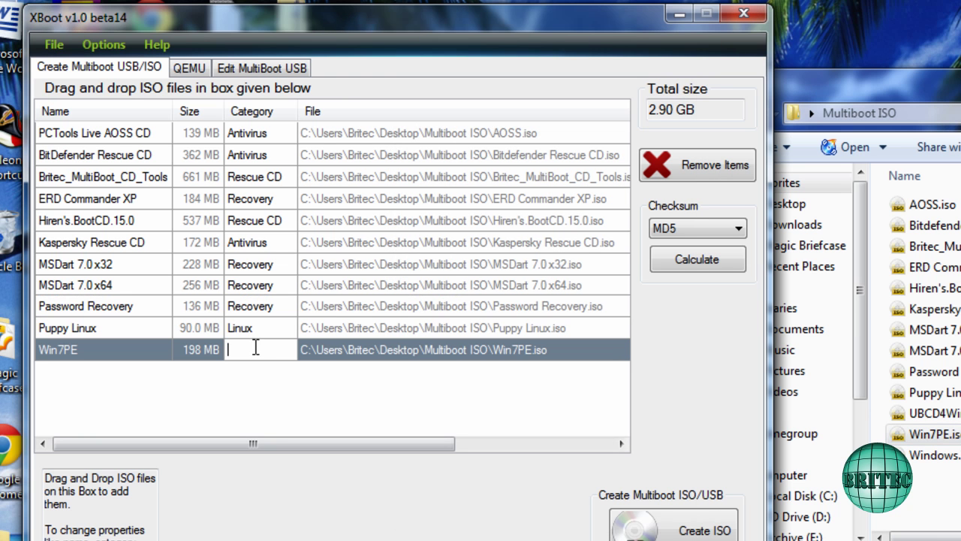
text(Live CD)
click(406, 350)
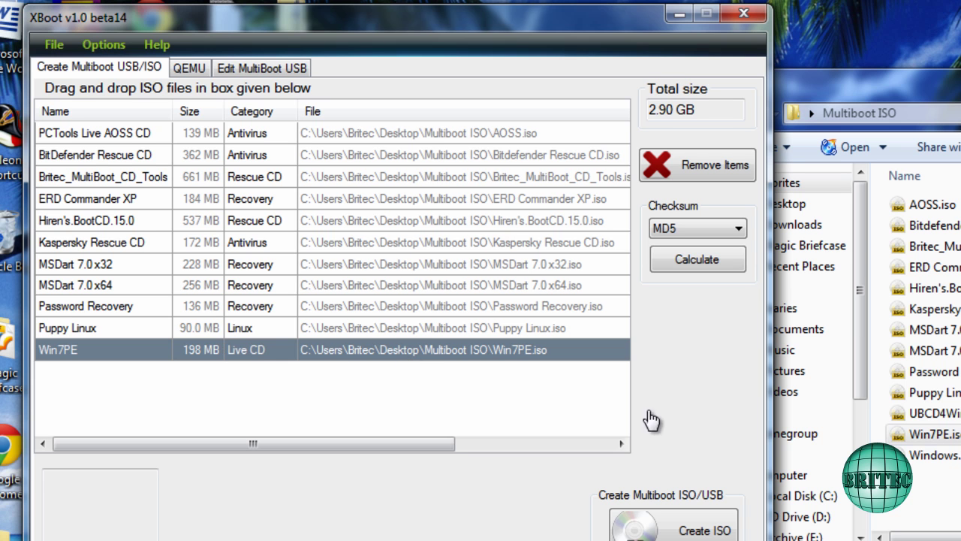
Add Windows.XP.Live!.iso to the ISO list using Grub4dos ISO image emulation.
drag(922, 458, 239, 405)
click(506, 416)
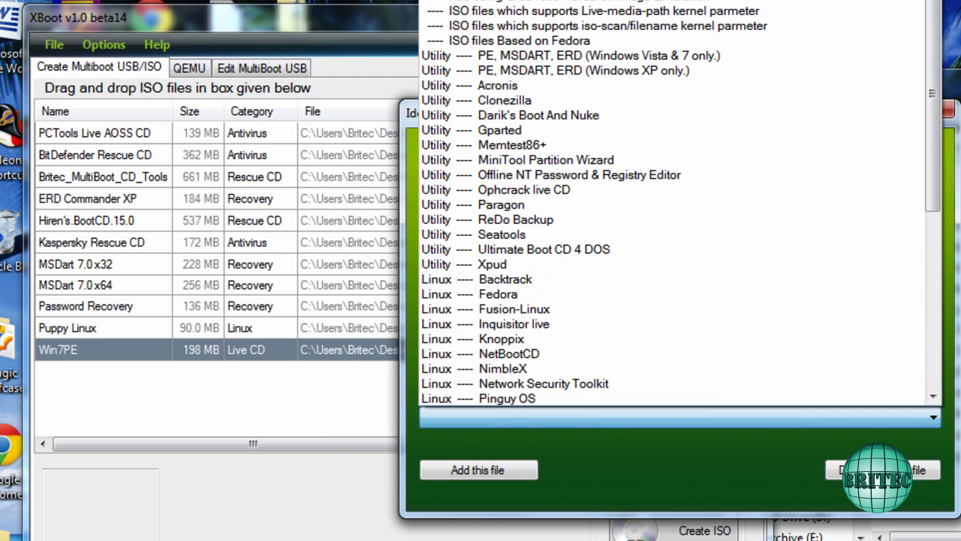
click(510, 375)
click(450, 471)
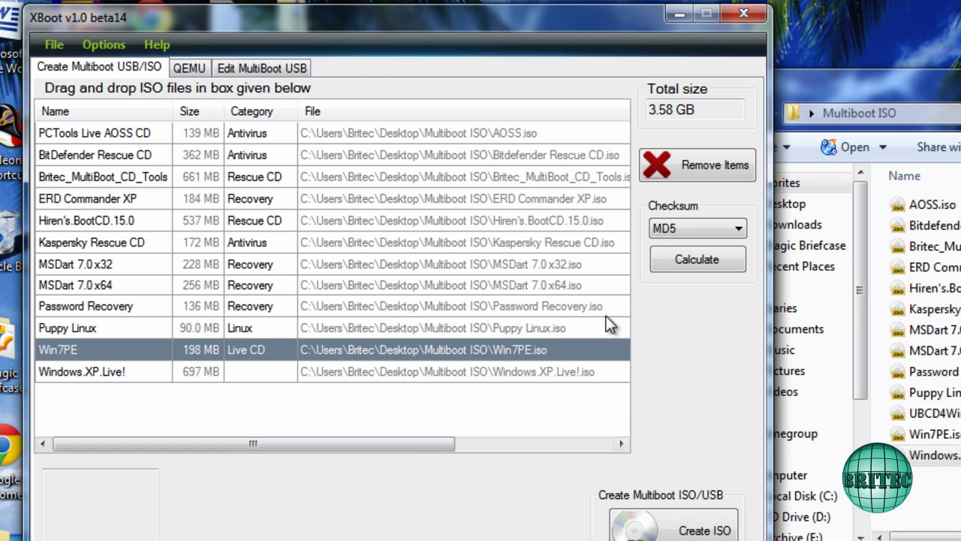
Set the Windows.XP.Live! row's category to Live CD.
click(251, 377)
click(251, 377)
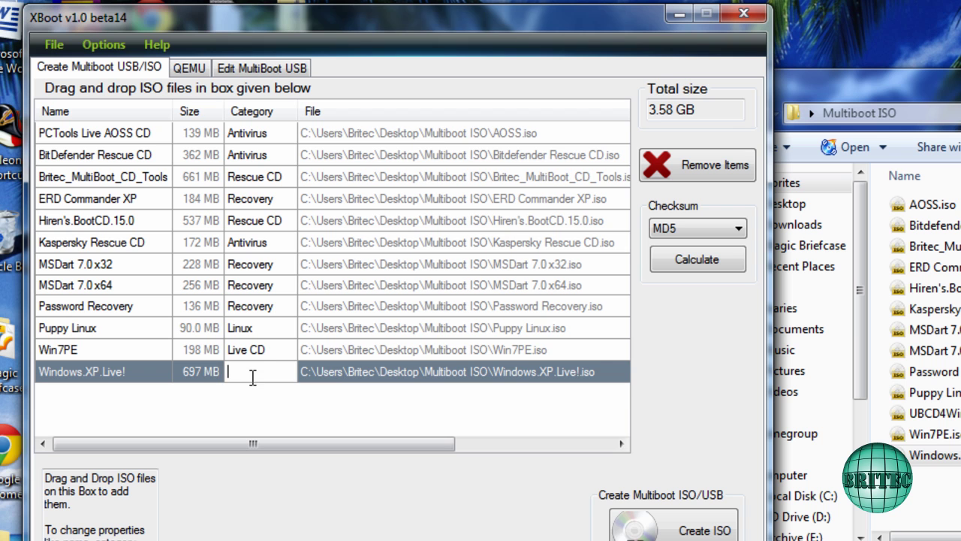
text(Live CD)
click(474, 366)
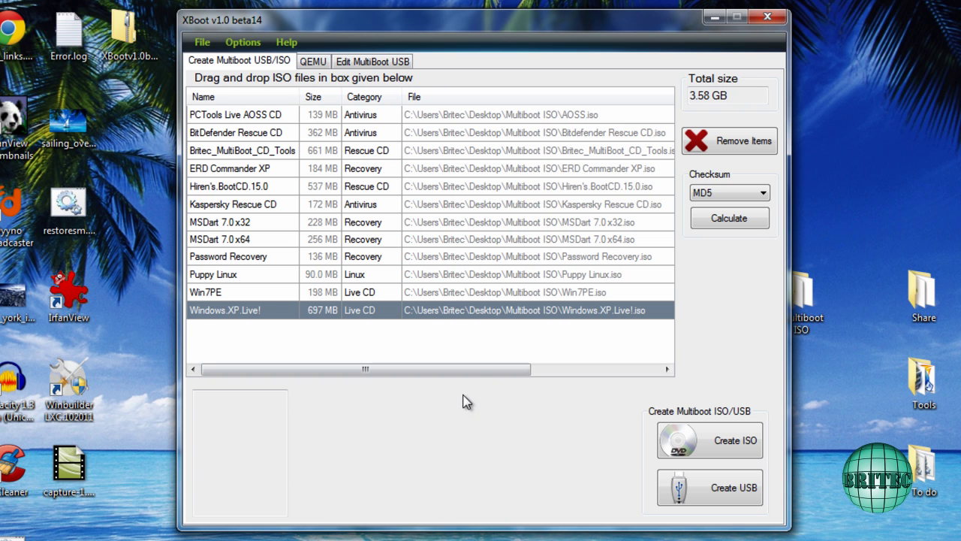
Start creating the multiboot ISO, with xboot.iso targeted on the Desktop.
click(705, 443)
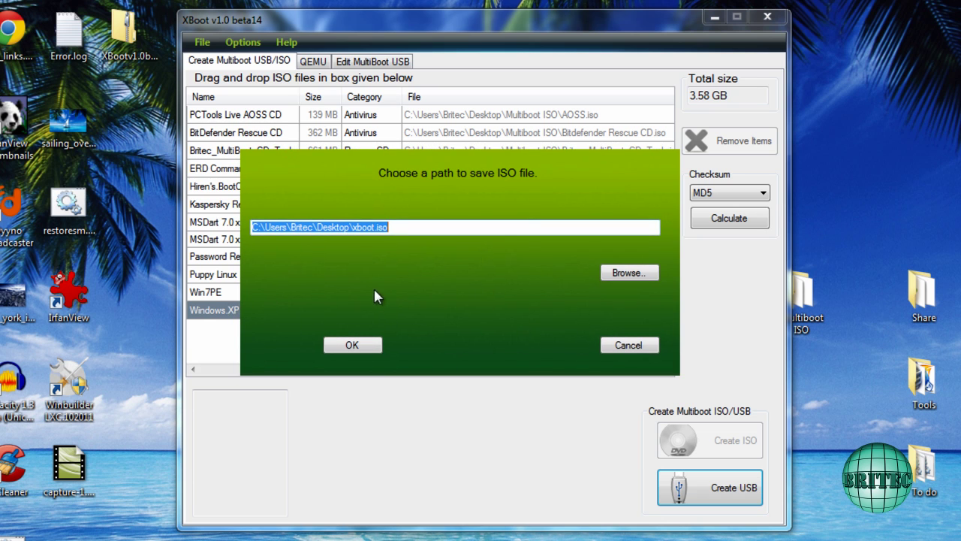
click(403, 226)
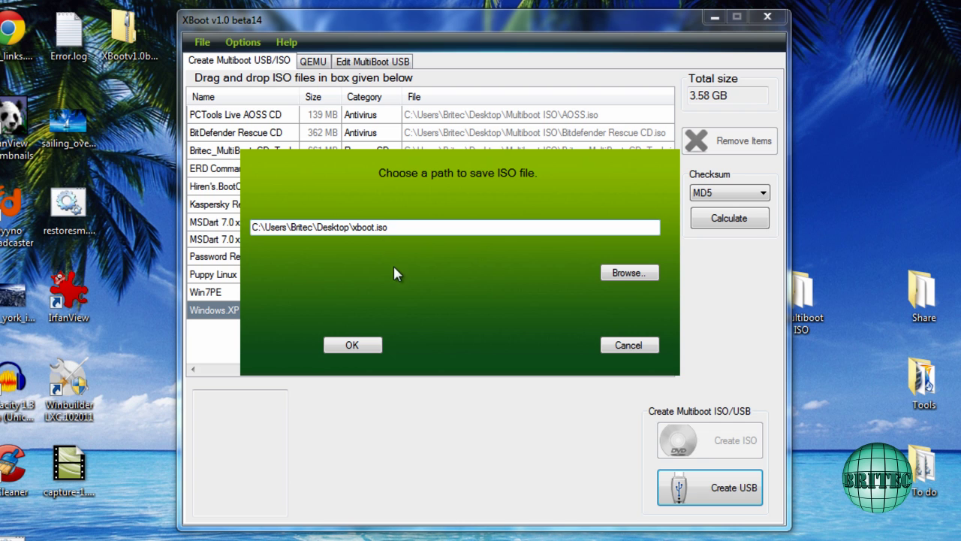
Accept the Desktop save path and build xboot.iso from the twelve queued ISOs.
click(349, 347)
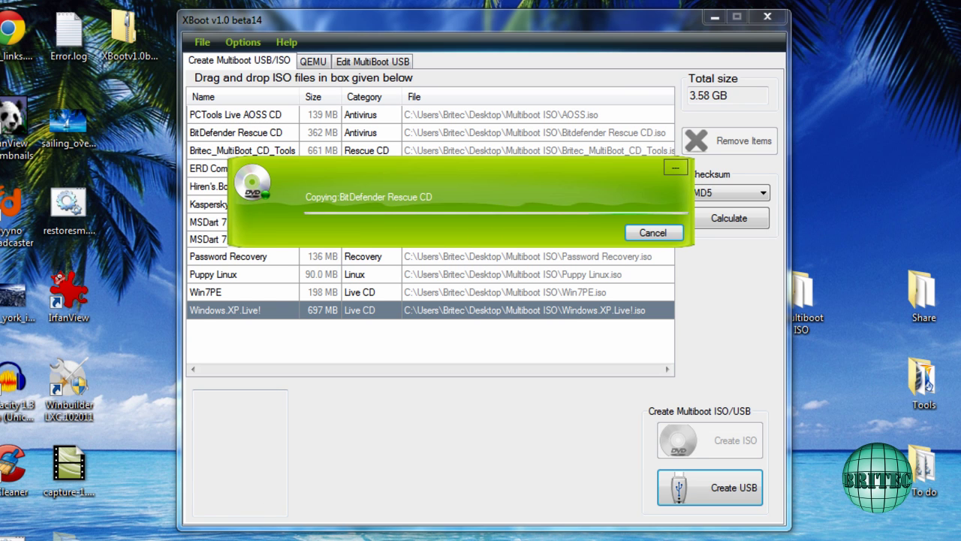
mouse_move(719, 64)
mouse_down()
mouse_move(686, 67)
mouse_move(781, 113)
mouse_move(702, 66)
mouse_up()
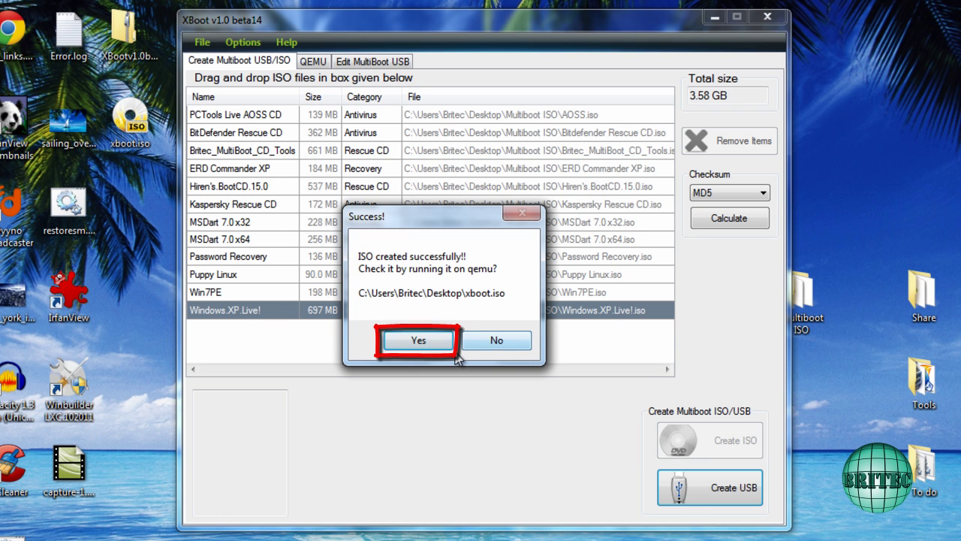
Launch xboot.iso in QEMU and browse the Antivirus category's entries, including Kaspersky Rescue CD.
click(412, 344)
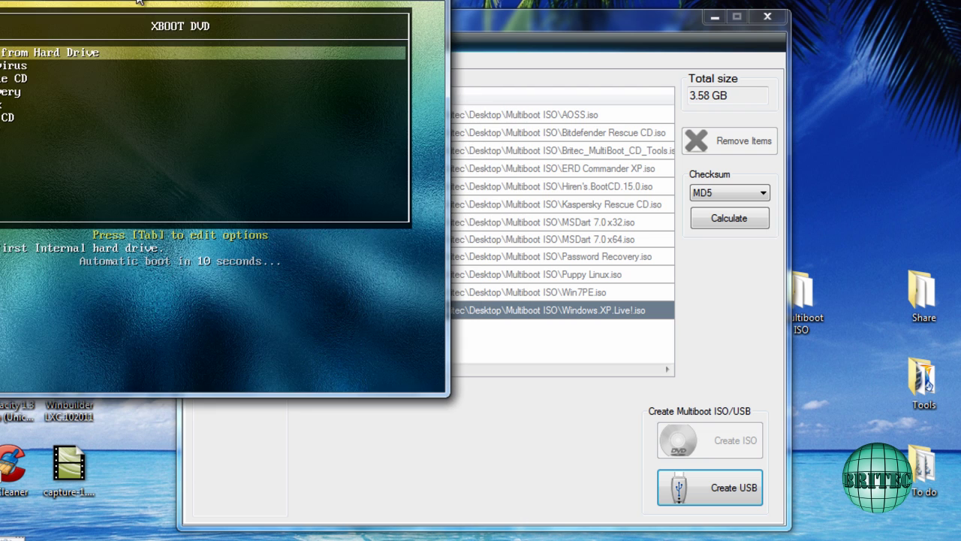
drag(137, 1, 412, 87)
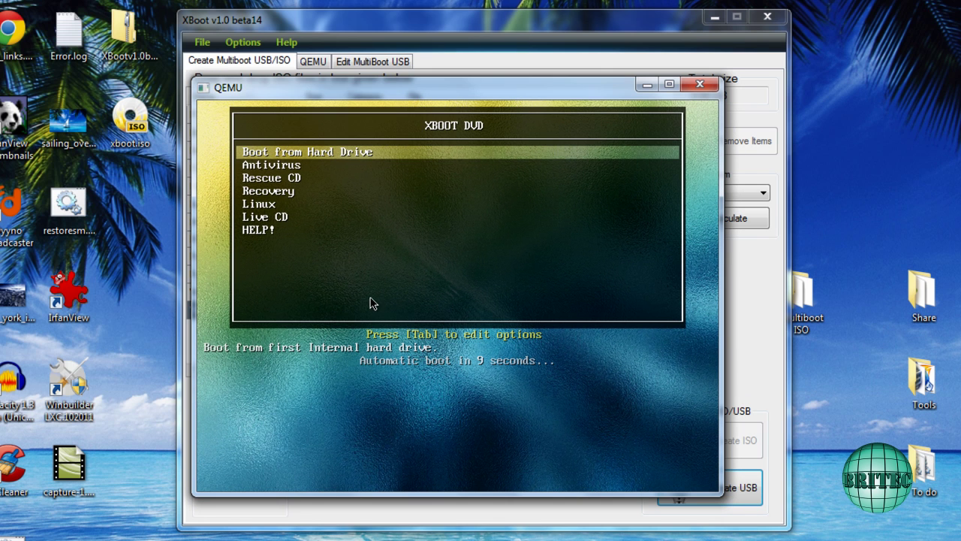
key(Down)
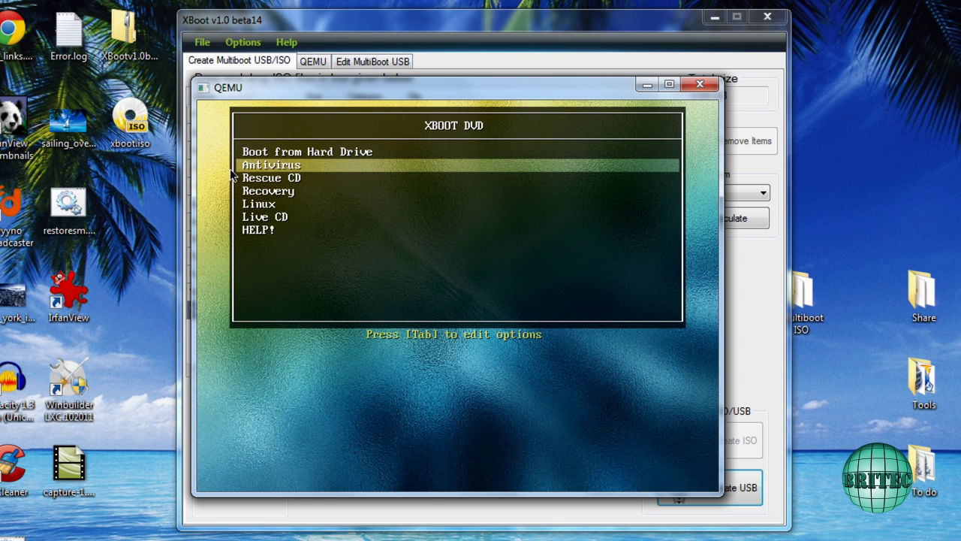
key(Return)
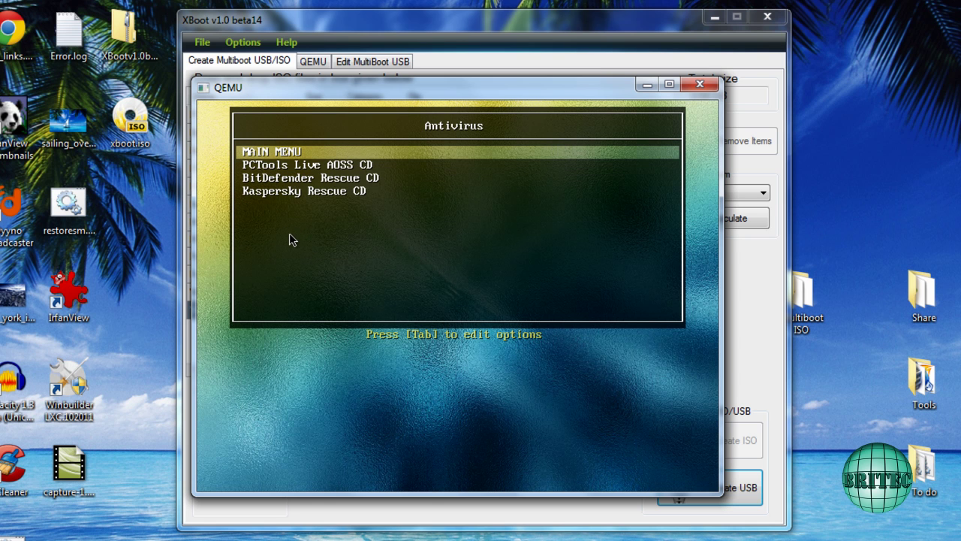
key(Down)
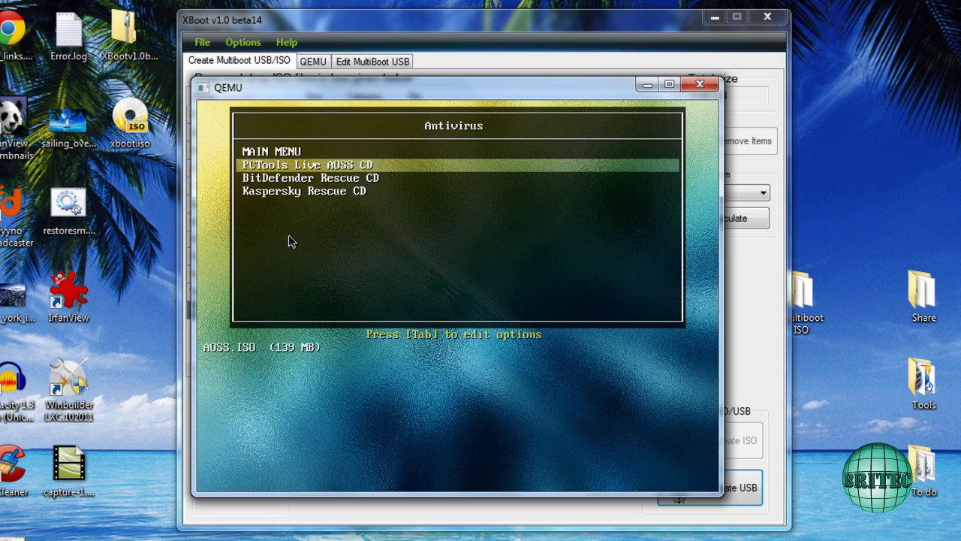
key(Down)
key(Down)
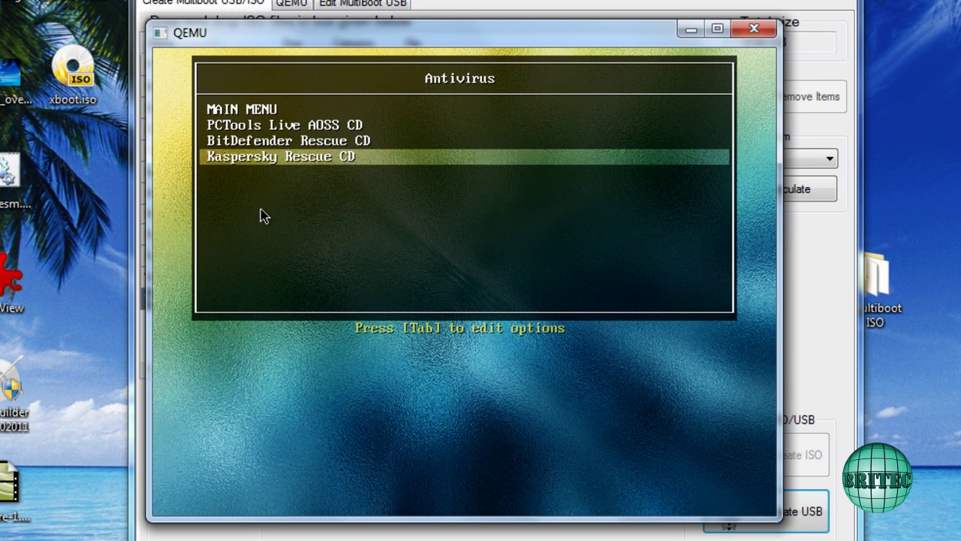
key(Up)
key(Up)
key(Down)
key(Down)
key(Up)
key(Up)
key(Up)
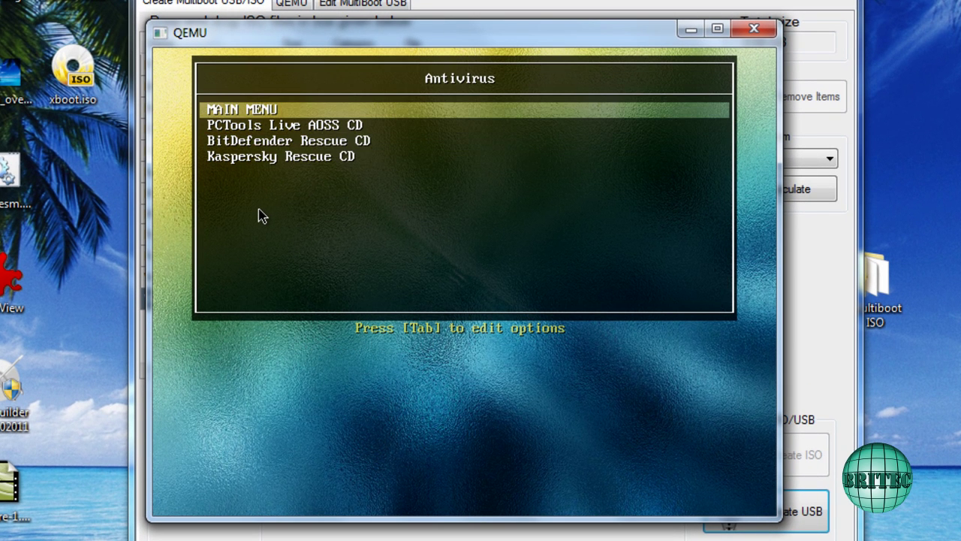
key(Return)
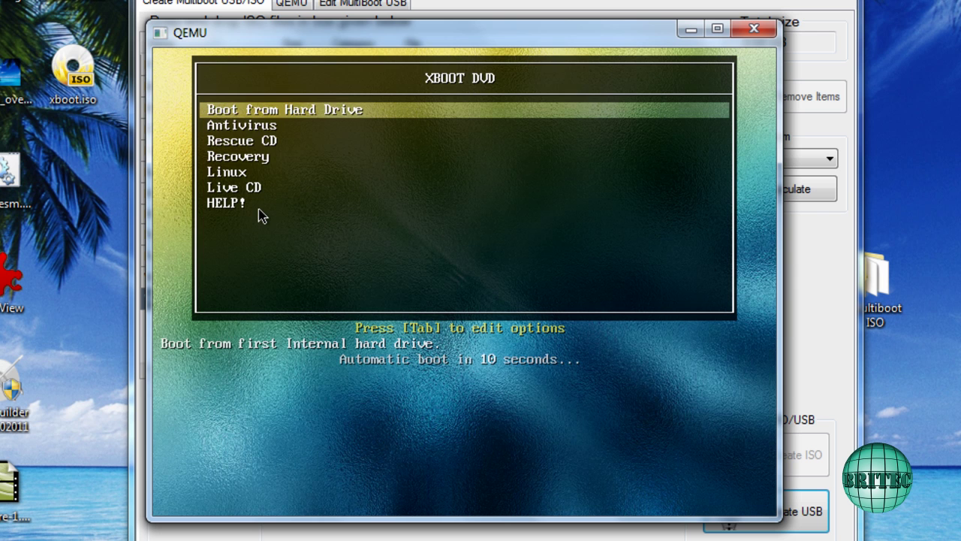
Open the Rescue CD category to see Hiren's.BootCD.15.0, then return to the main menu.
key(Down)
key(Down)
key(Return)
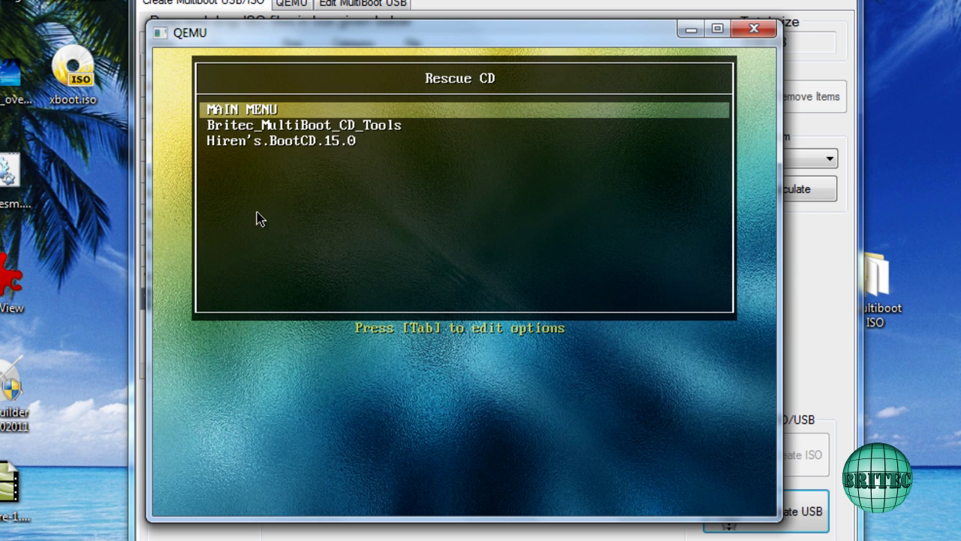
key(Down)
key(Down)
key(Up)
key(Up)
key(Return)
key(Down)
key(Down)
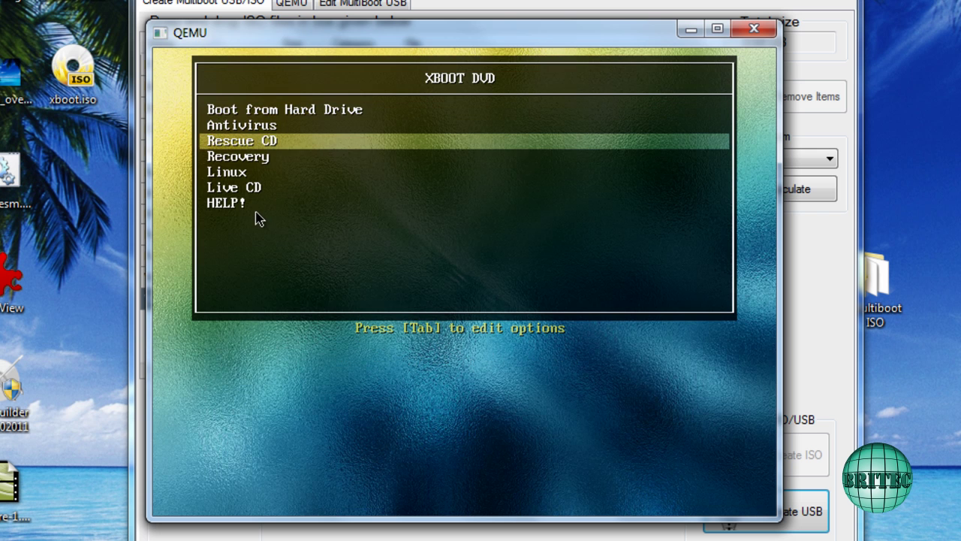
key(Return)
Browse the Recovery category's entries such as MSDart 7.0 x32 and return.
key(Return)
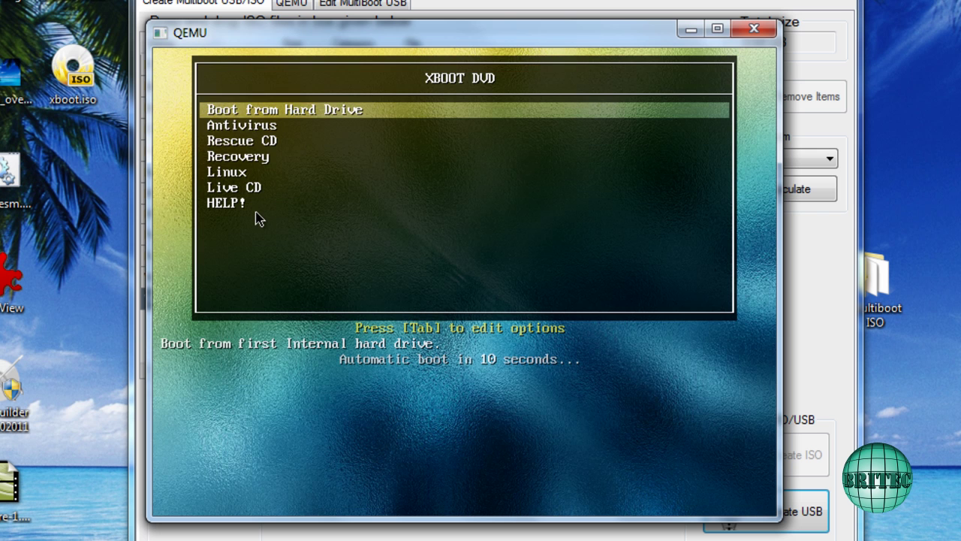
key(Down)
key(Down)
key(Down)
key(Return)
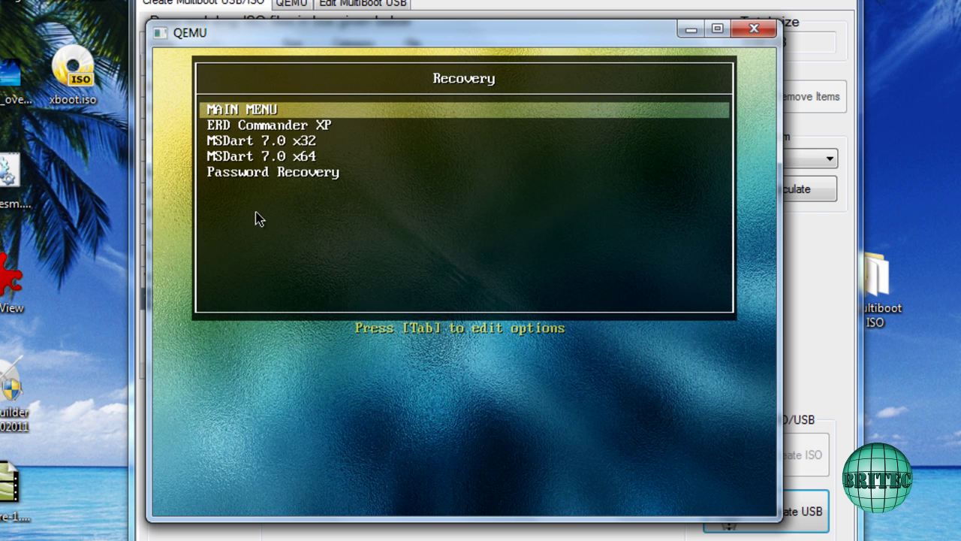
key(Down)
key(Down)
key(Down)
key(Up)
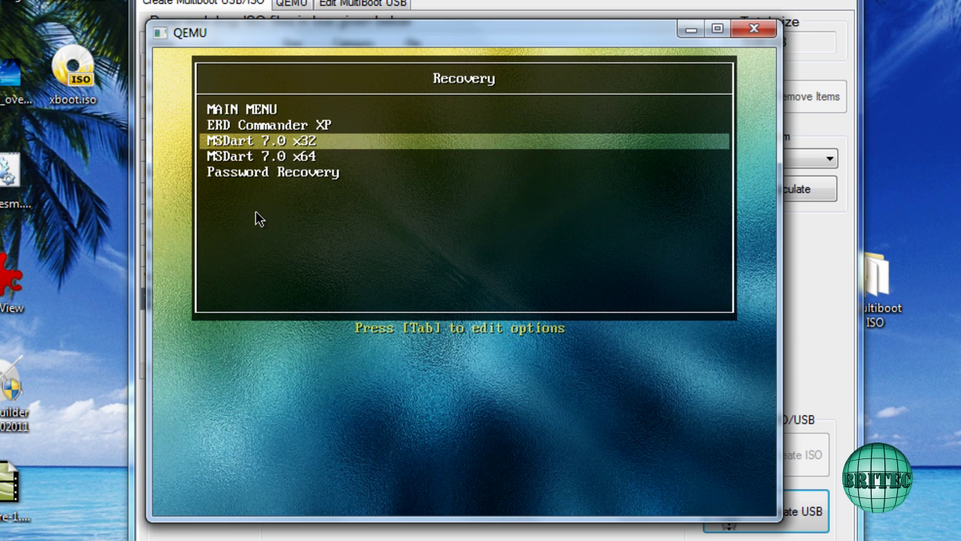
key(Up)
key(Up)
key(Return)
Open the Live CD category showing Windows.XP.Live!, then return to the XBOOT DVD menu.
key(Down)
key(Down)
key(Down)
key(Down)
key(Down)
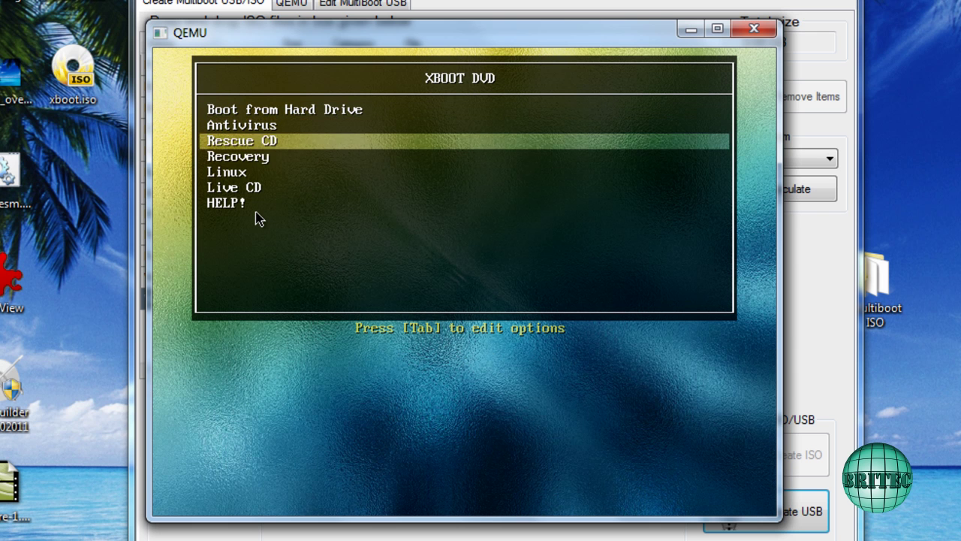
key(Return)
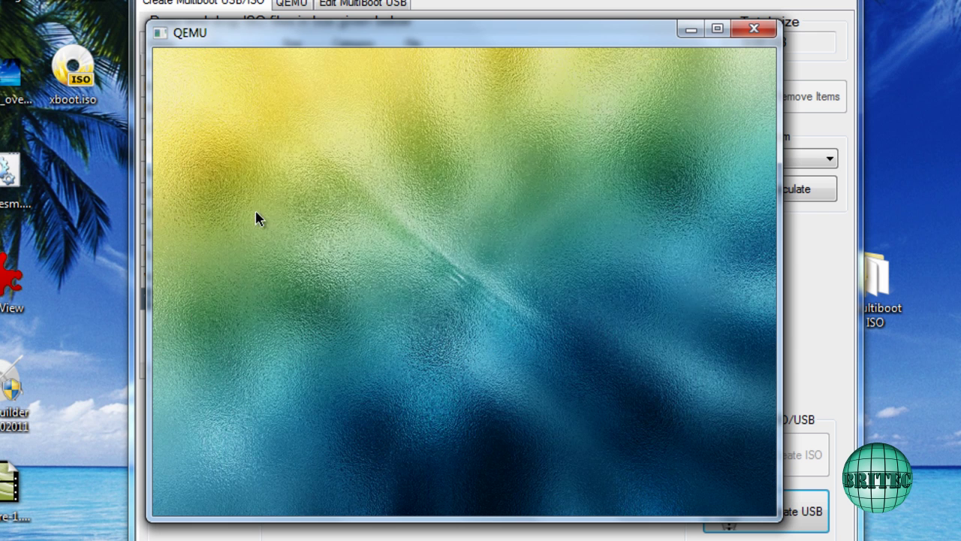
key(Down)
key(Down)
key(Up)
key(Up)
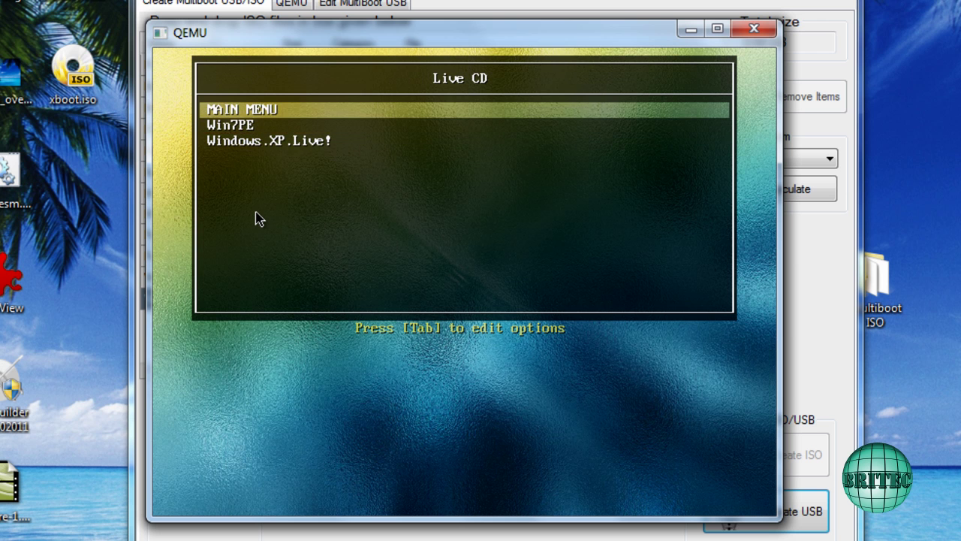
key(Return)
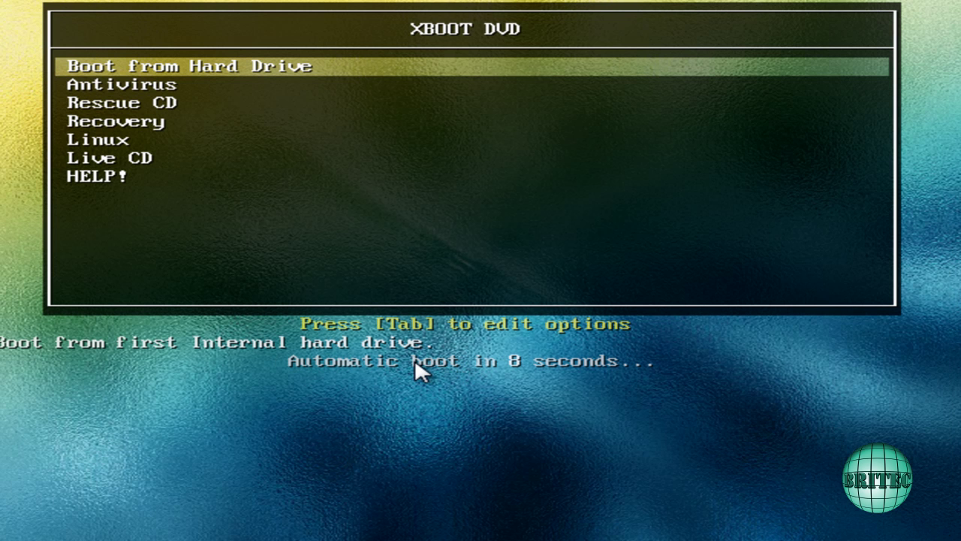
Stop the boot countdown, open Rescue CD and highlight Hiren's.BootCD.15.0.
key(Down)
key(Down)
key(Down)
key(Up)
key(Up)
key(Up)
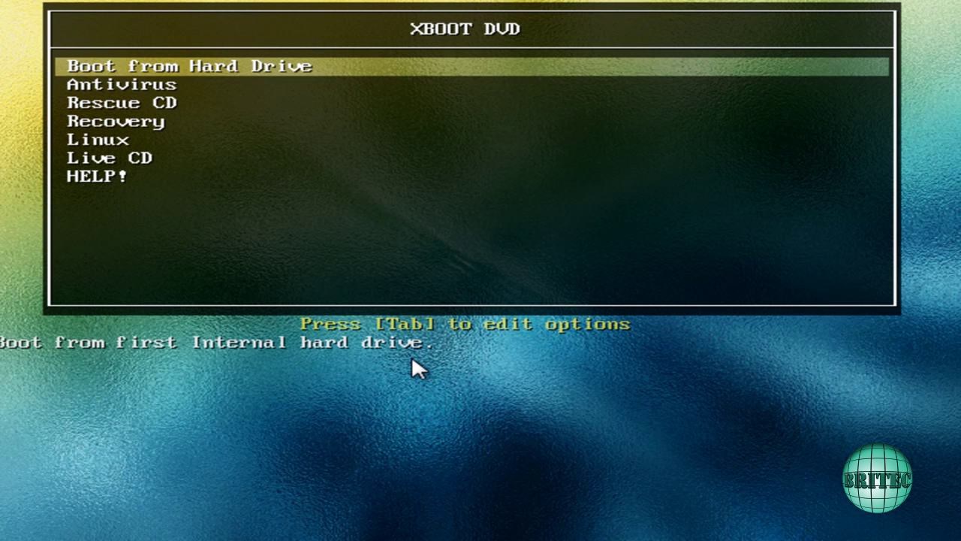
key(Down)
key(Down)
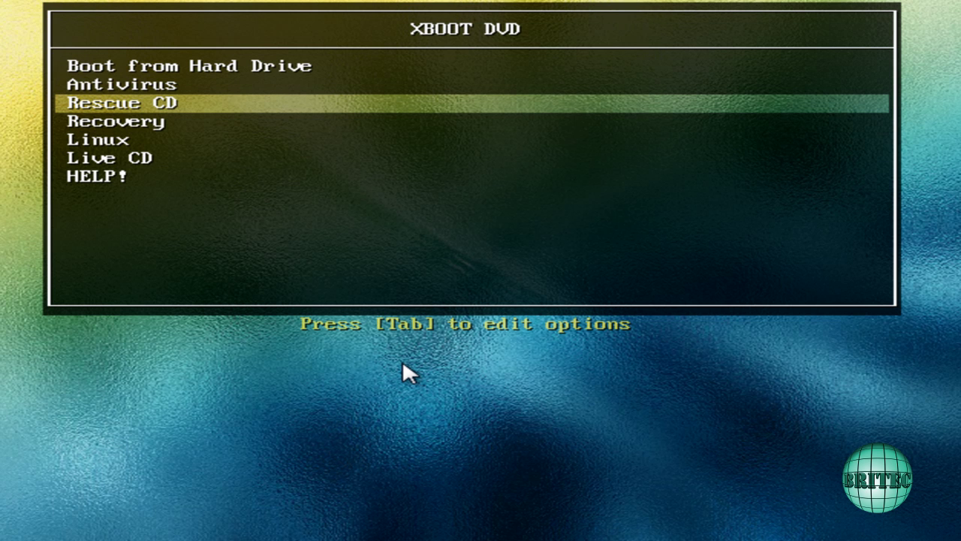
key(Down)
key(Down)
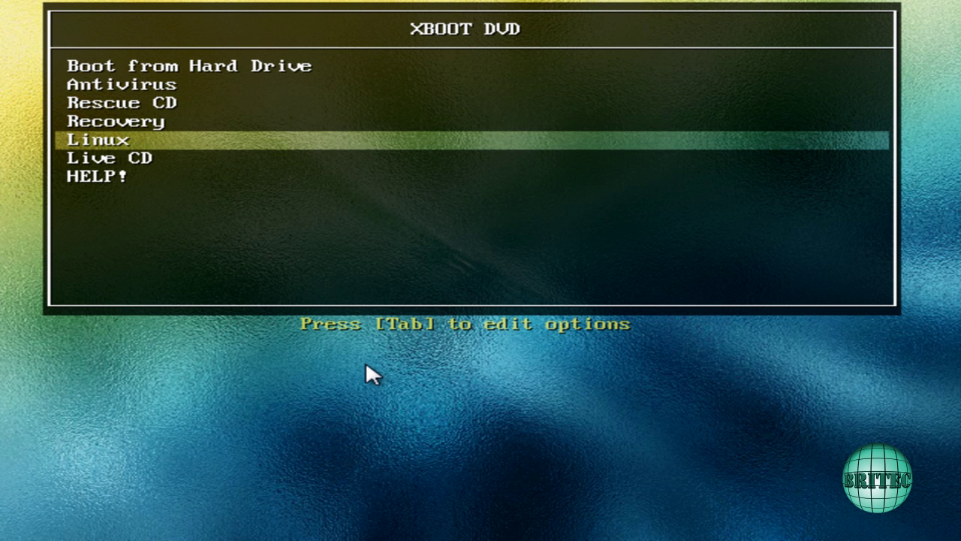
key(Up)
key(Up)
key(Return)
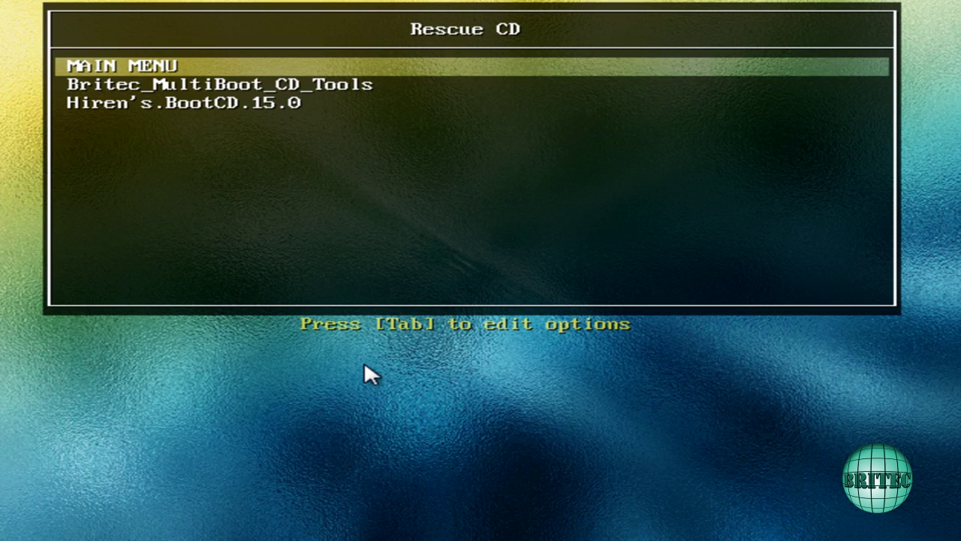
key(Down)
key(Down)
Boot Hiren's BootCD 15.0 and start its Dos Programs entry.
key(Return)
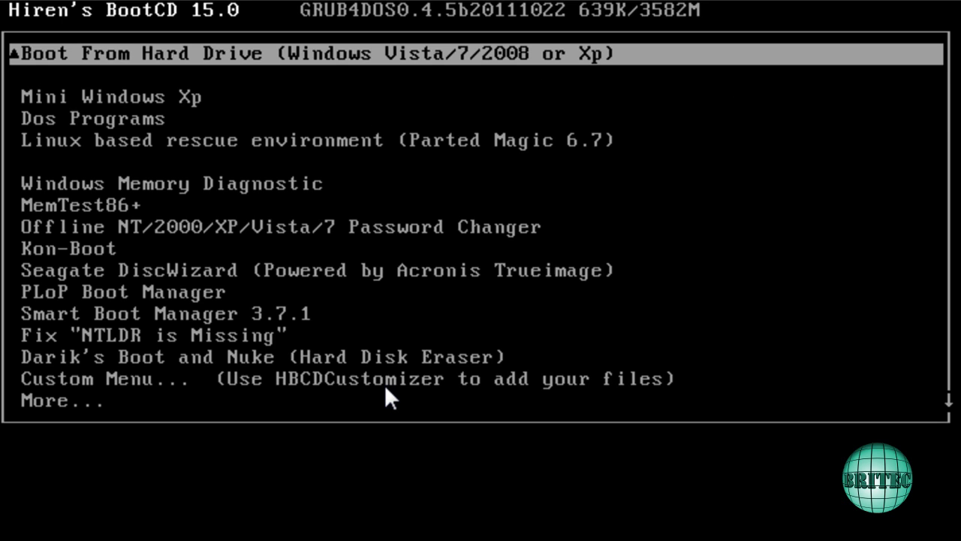
key(Down)
key(Down)
key(Down)
key(Down)
key(Down)
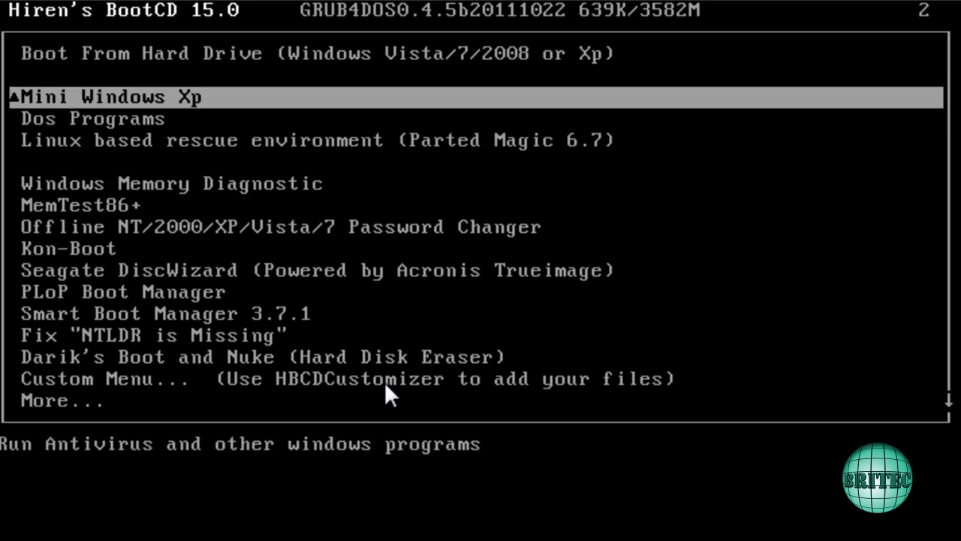
key(Up)
key(Up)
key(Up)
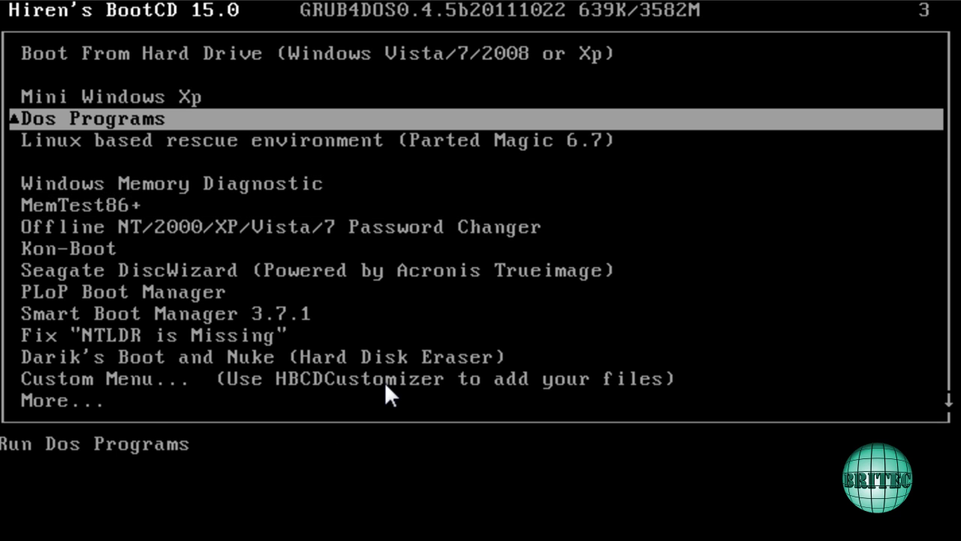
key(Up)
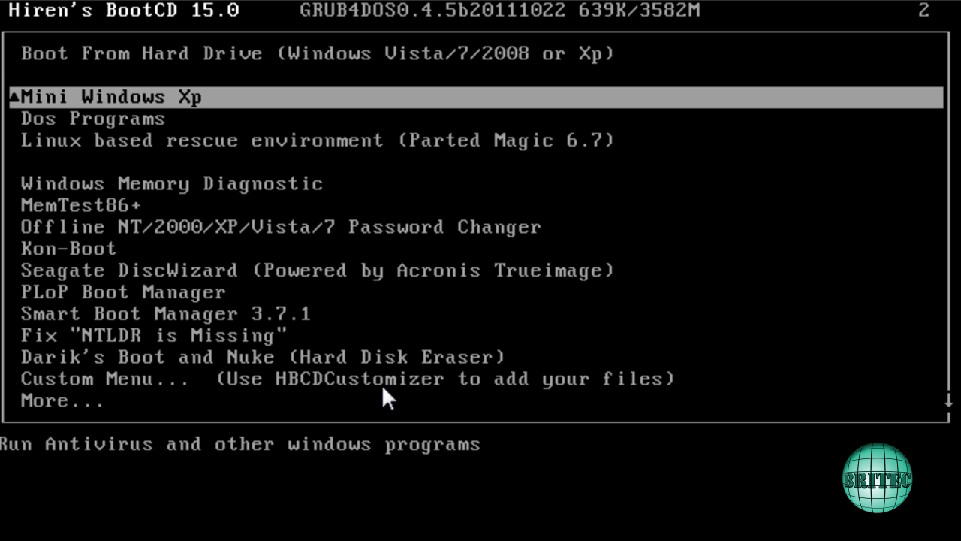
key(Down)
key(Return)
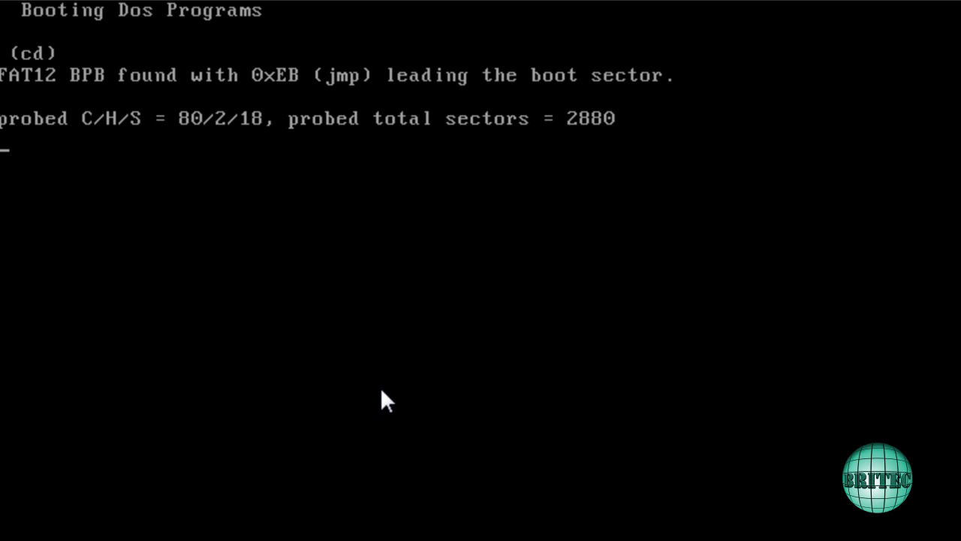
View the Partition Tools list, then go back to the main DOS menu.
key(Up)
key(Up)
key(Up)
key(Up)
key(Up)
key(Up)
key(Up)
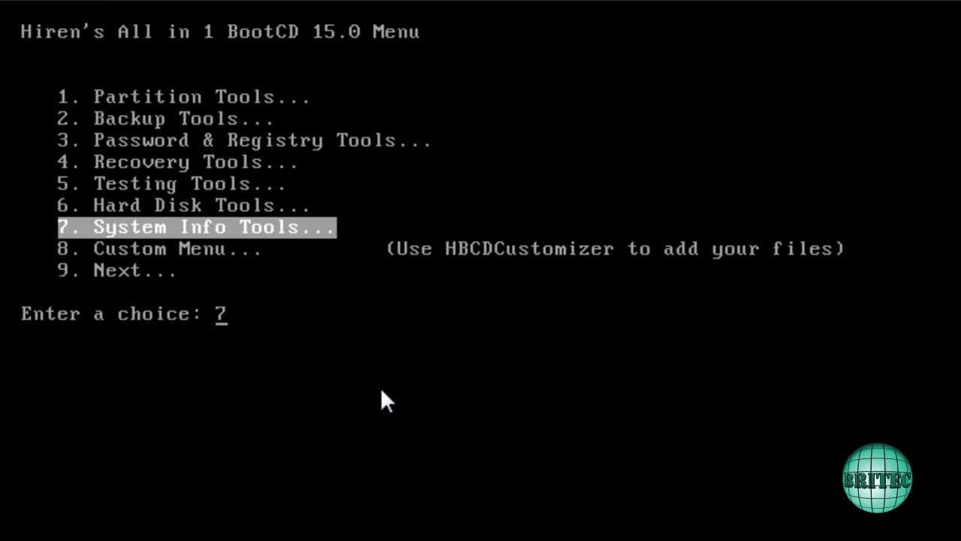
key(Up)
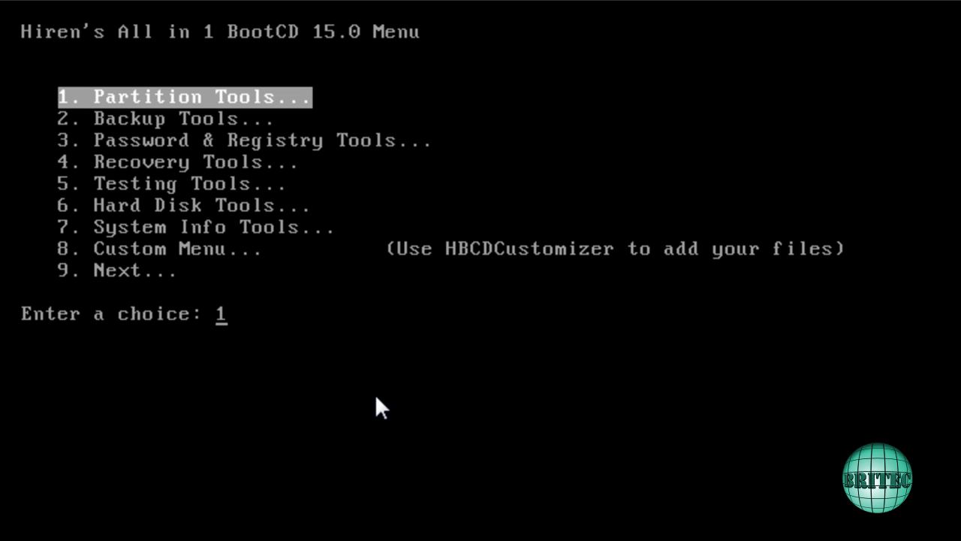
key(Return)
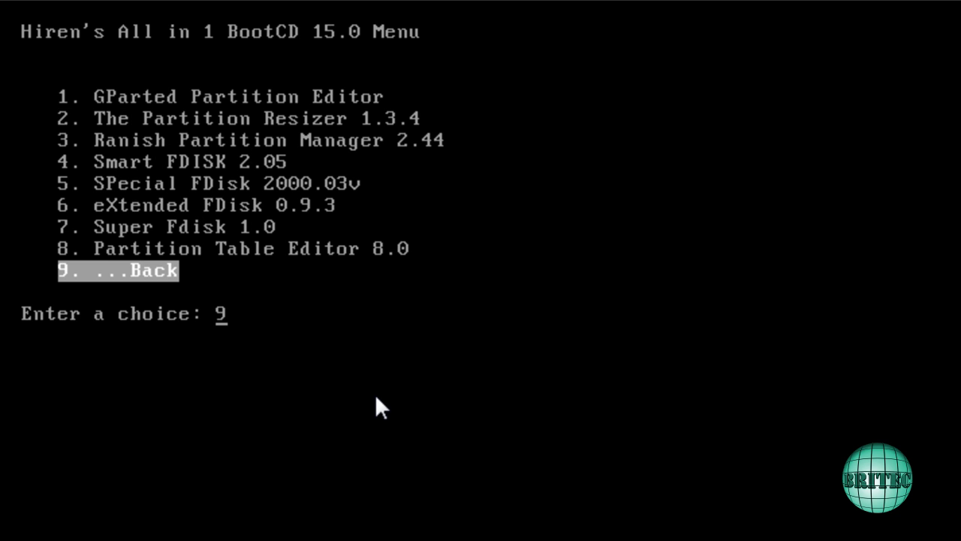
key(Return)
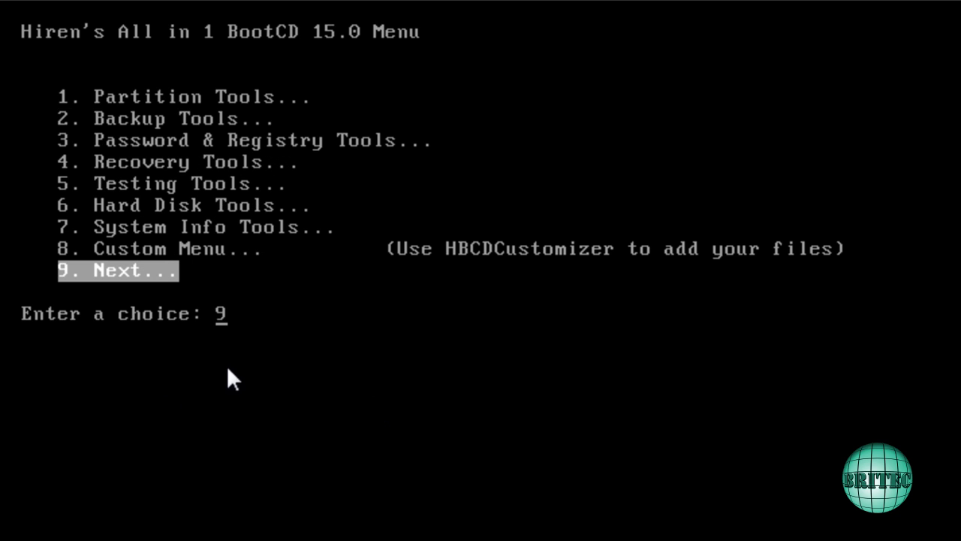